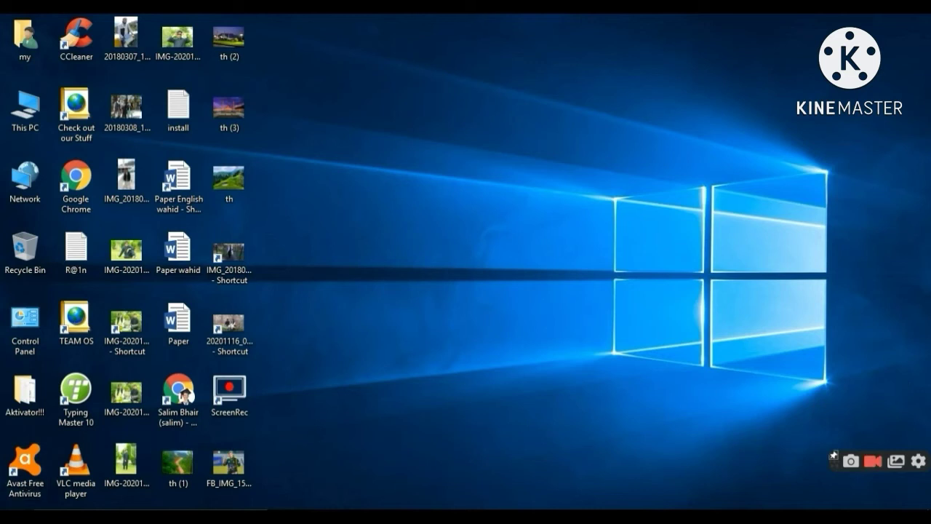
- Launch Word 2013 from the Start menu and create a blank document
click(14, 517)
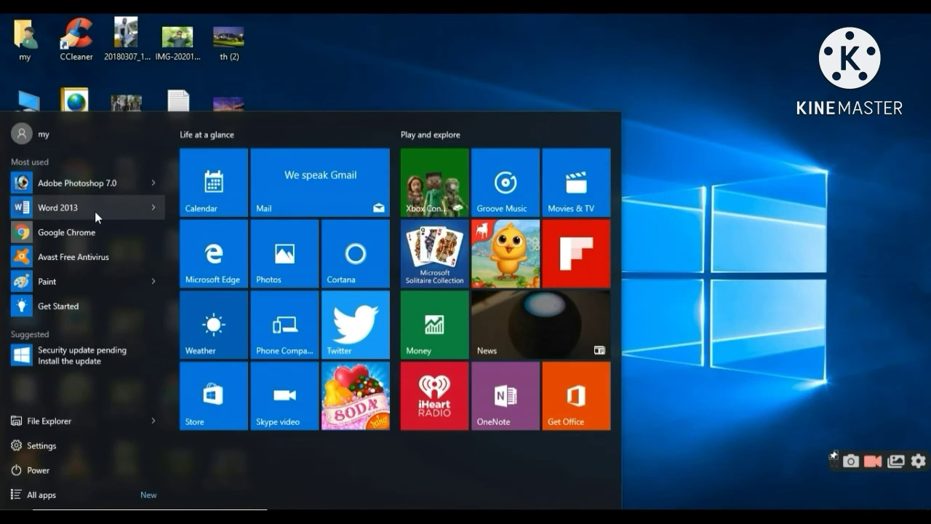
click(94, 208)
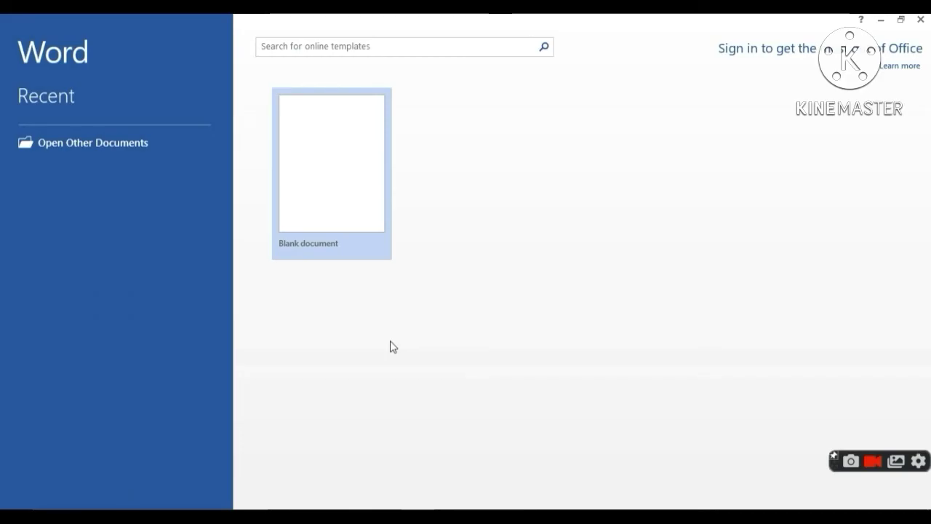
click(306, 216)
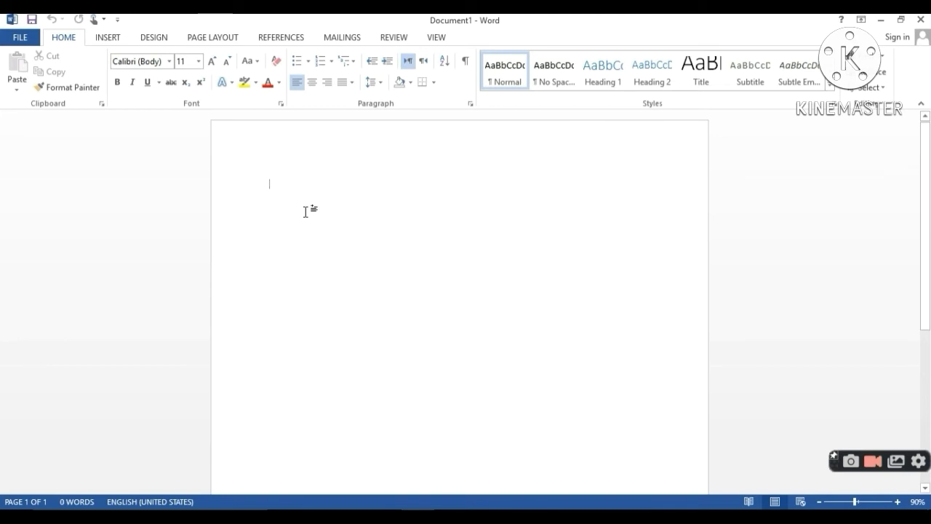
- Set a custom paper size of 4.5 inches wide by 6 inches high
click(208, 40)
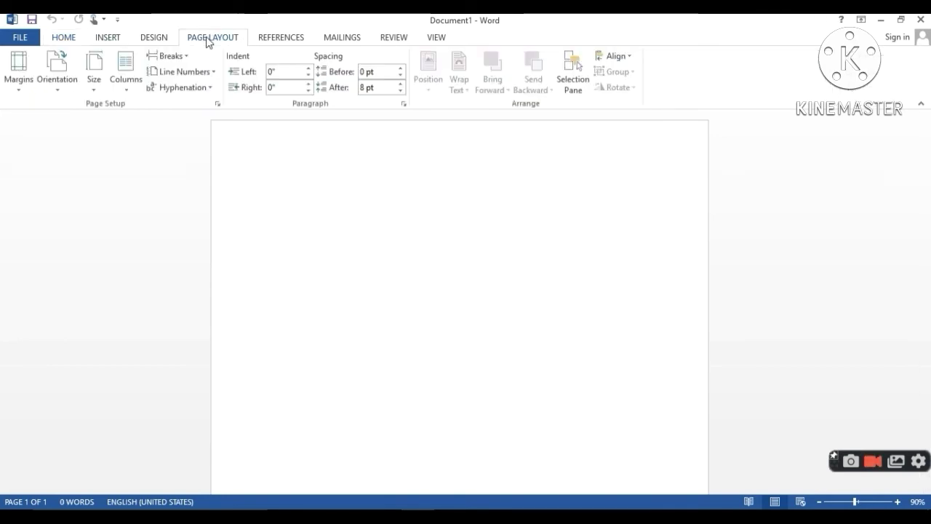
click(97, 89)
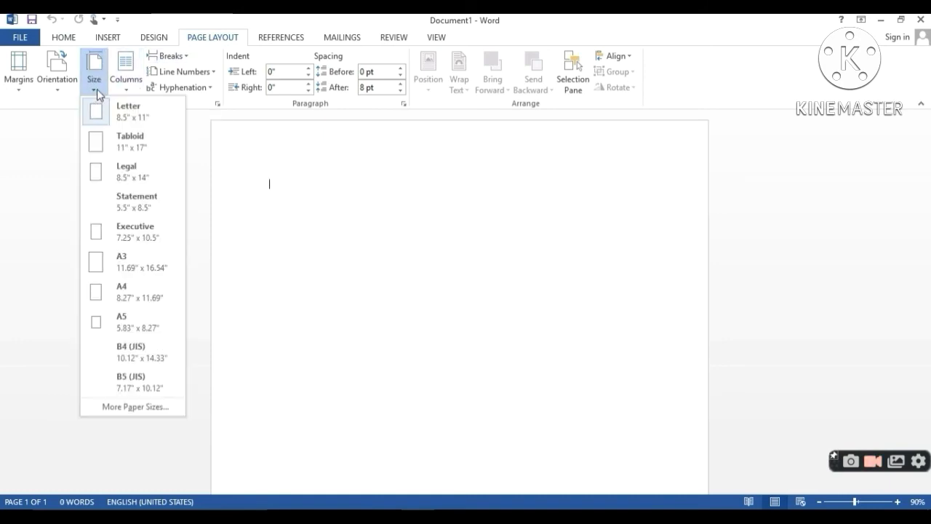
click(150, 411)
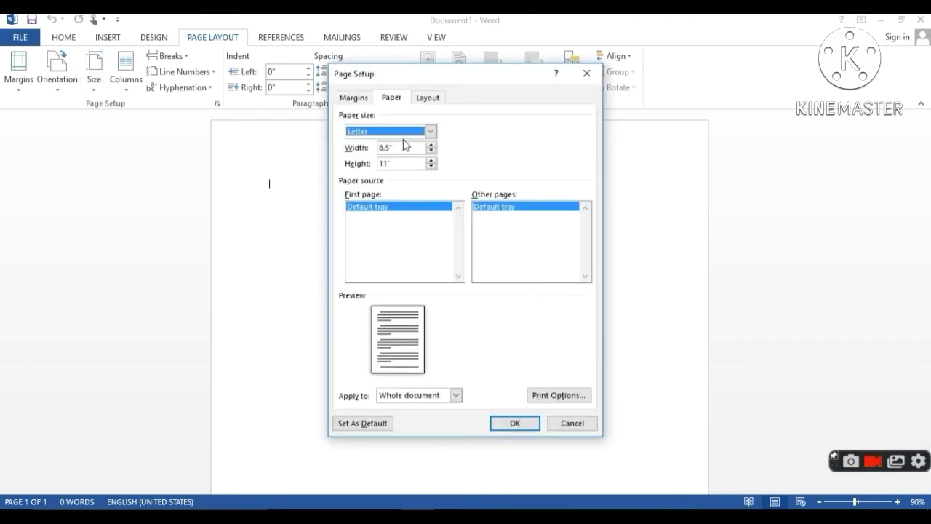
click(398, 148)
text(4.)
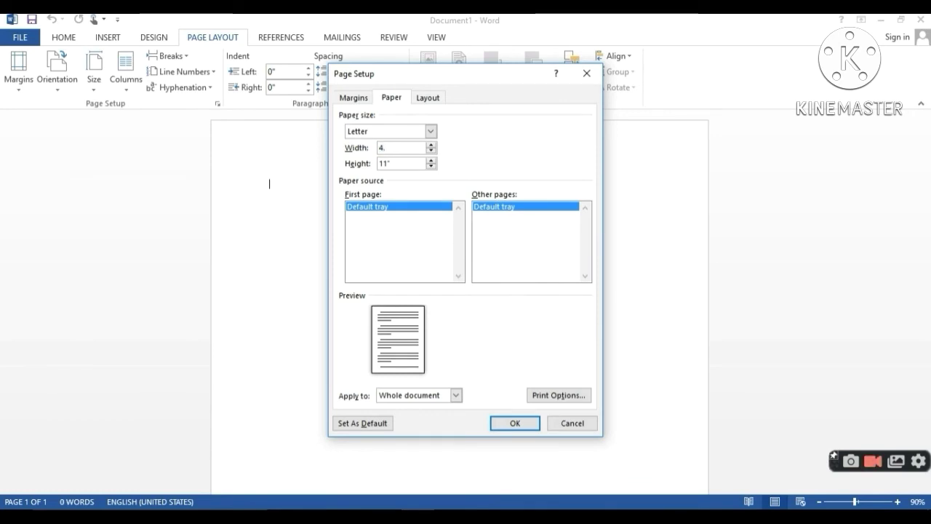
text(5)
key(Tab)
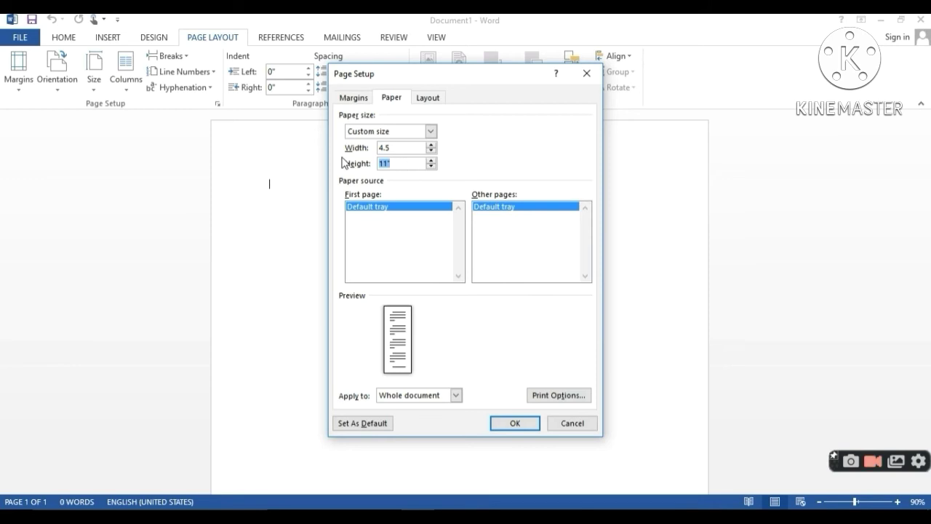
text(6)
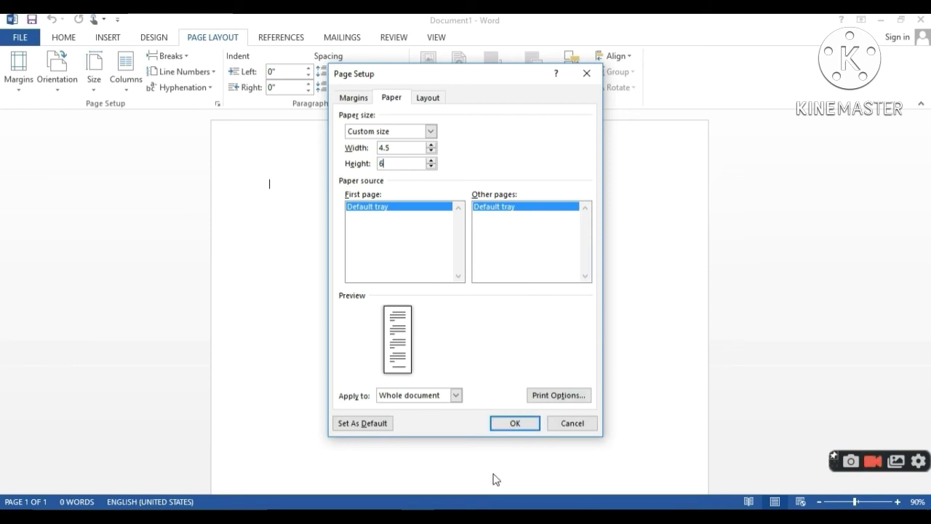
click(515, 423)
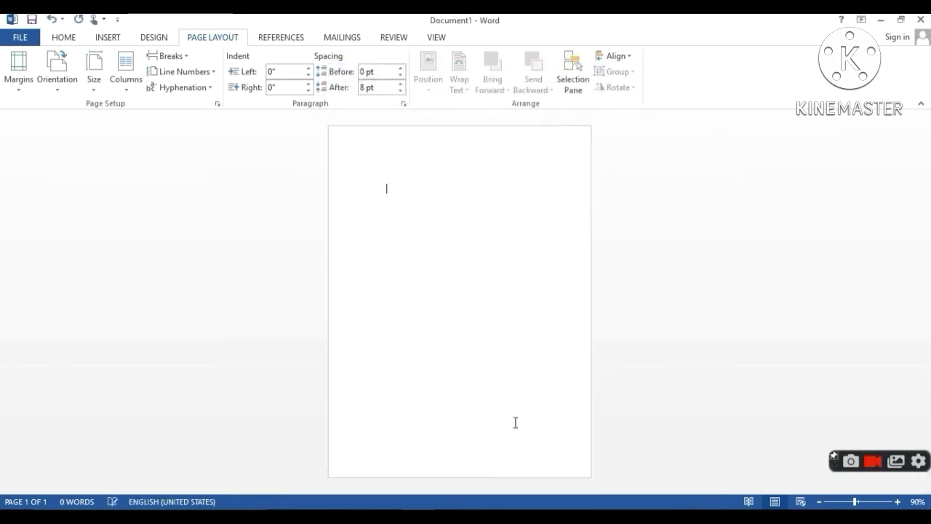
- Switch the page to landscape orientation and view it at 100%
click(62, 93)
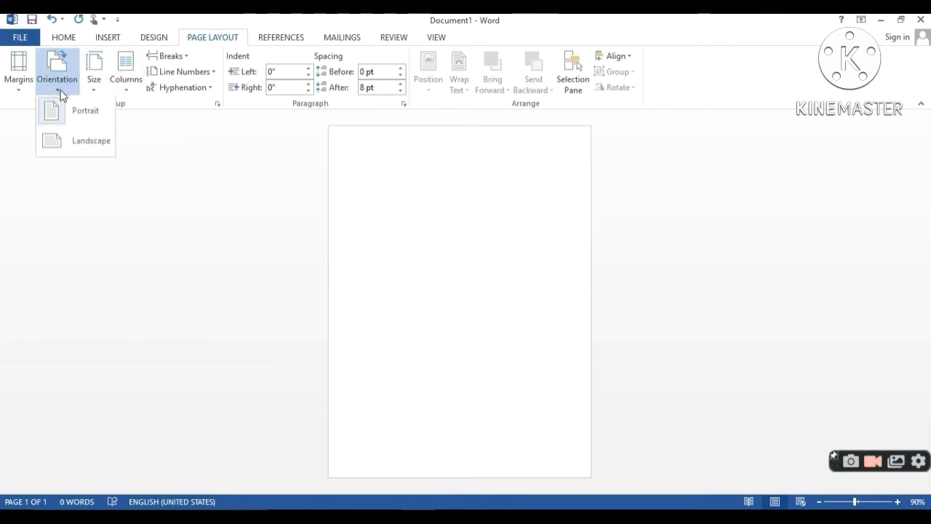
click(78, 145)
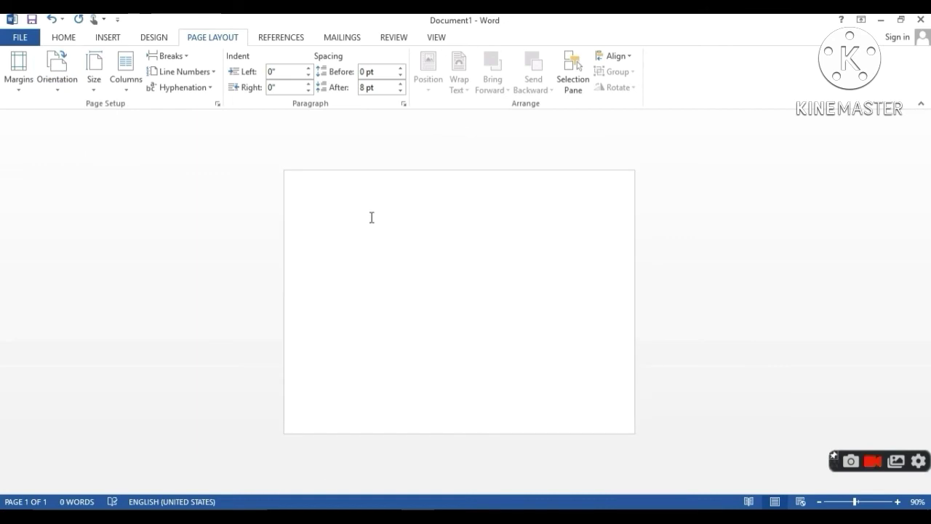
click(897, 502)
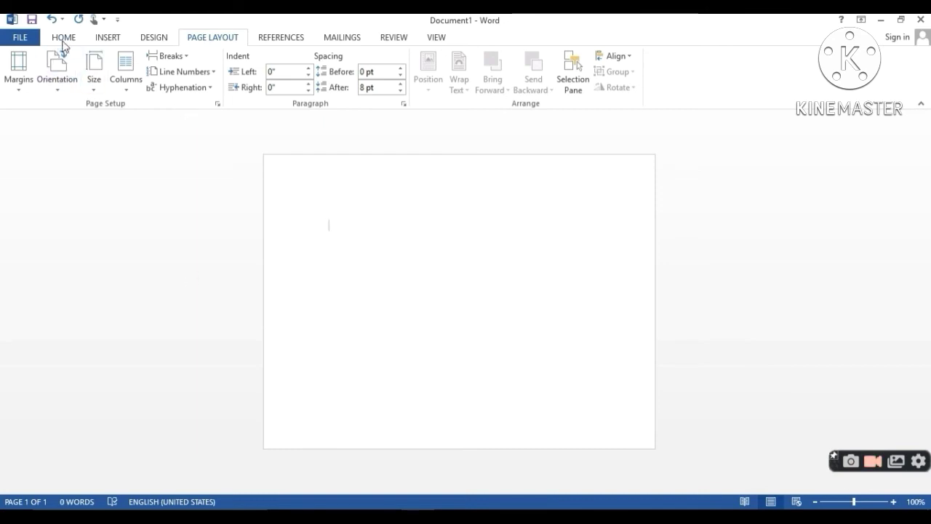
- Draw a blue rectangle banner across the full top width of the page and select it
click(108, 40)
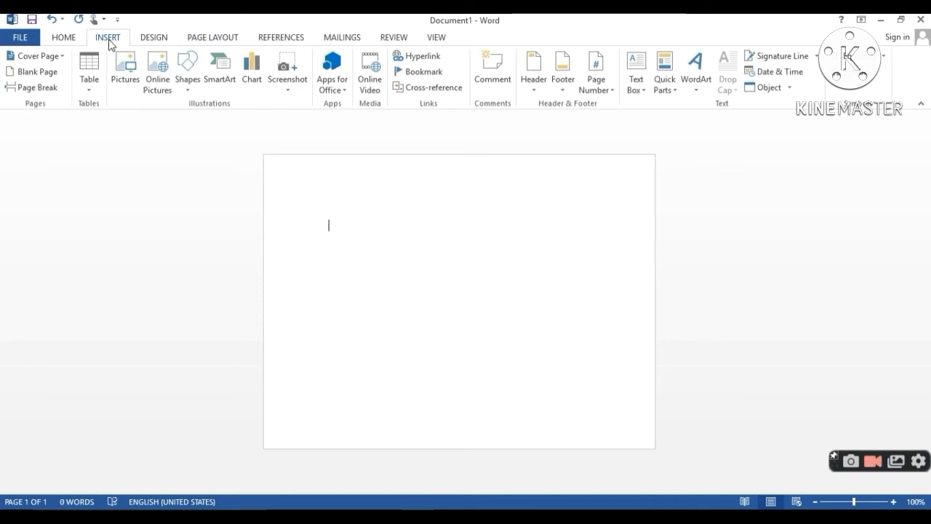
click(187, 87)
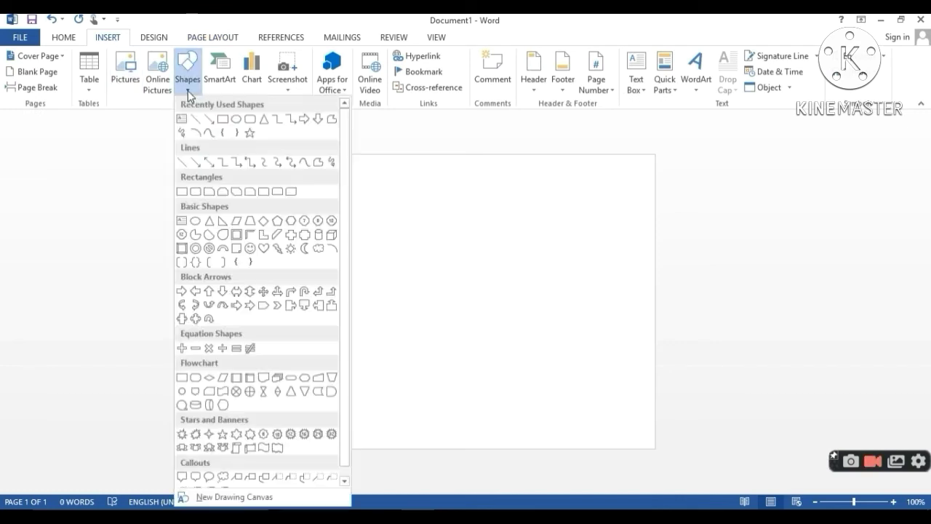
click(223, 125)
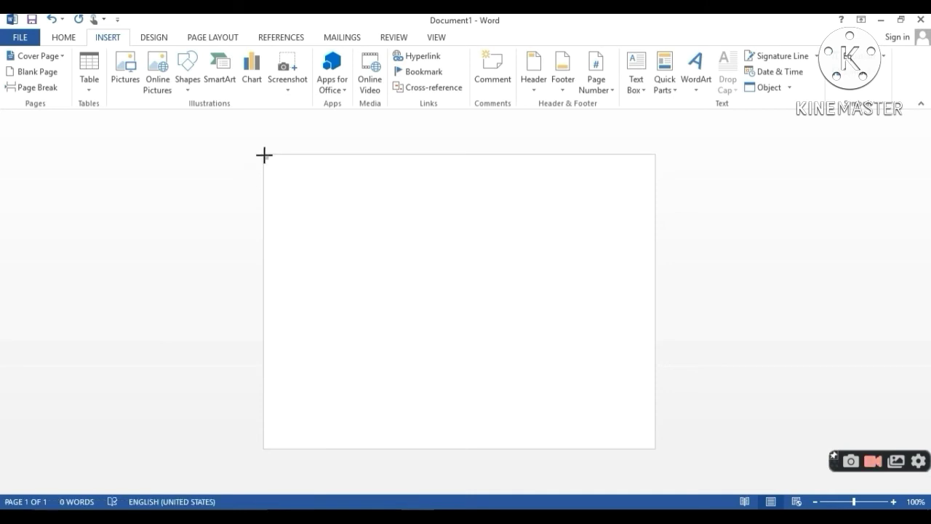
mouse_move(264, 154)
mouse_down()
mouse_move(434, 191)
mouse_move(662, 203)
mouse_move(654, 207)
mouse_up()
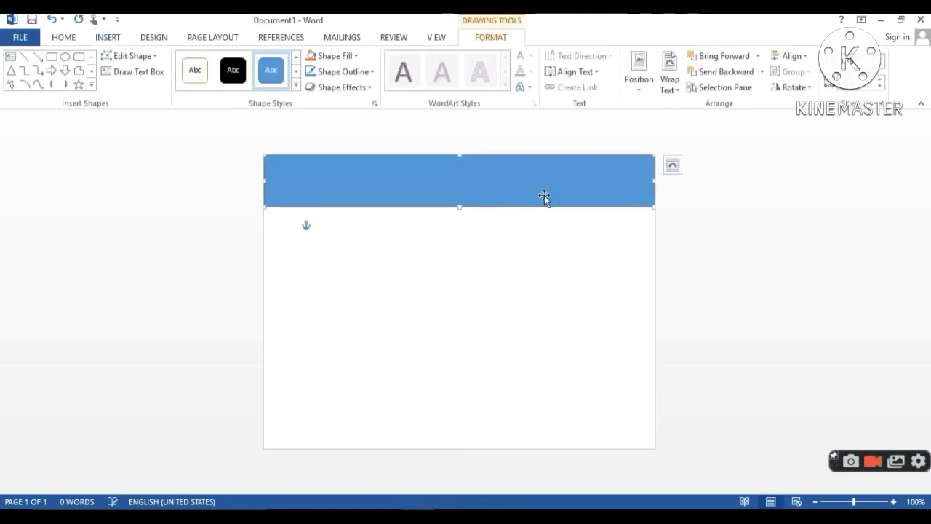
click(420, 195)
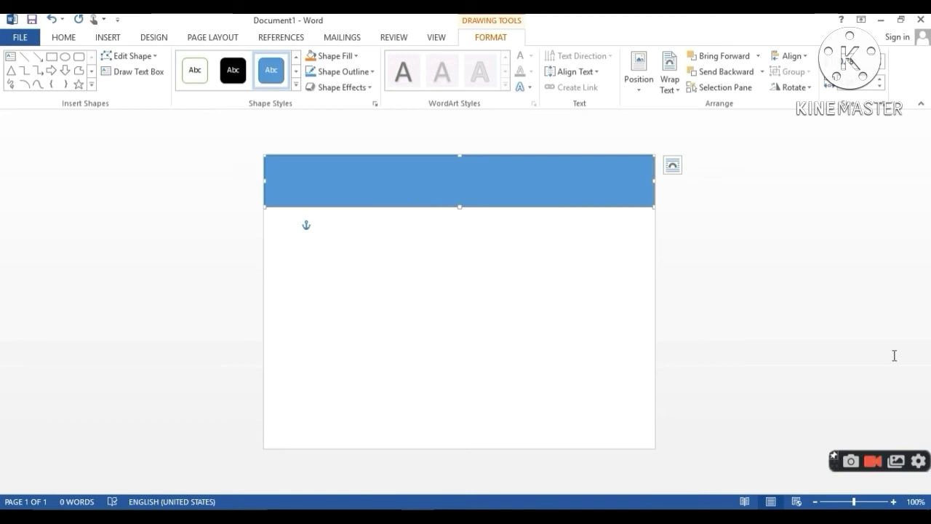
- Insert plain black WordArt reading 'STUDENT ID CARD' and select the whole title box
click(95, 37)
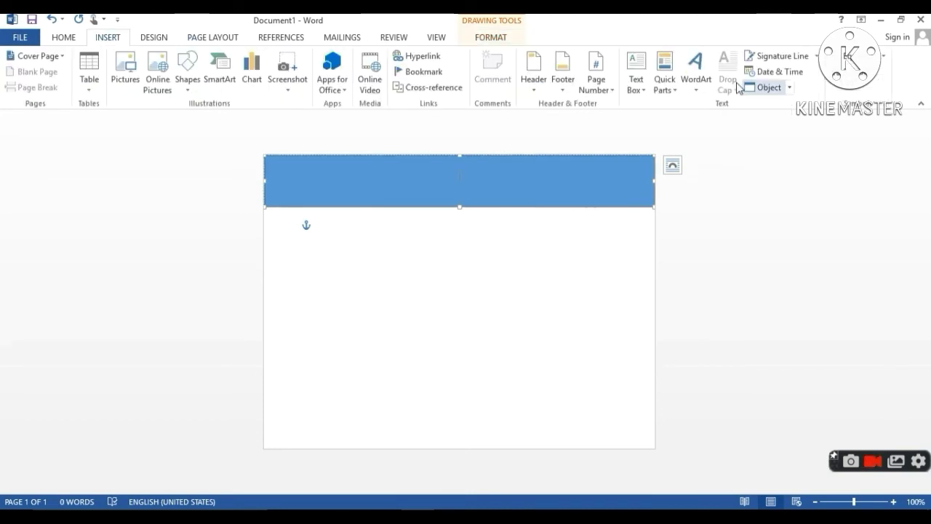
click(703, 92)
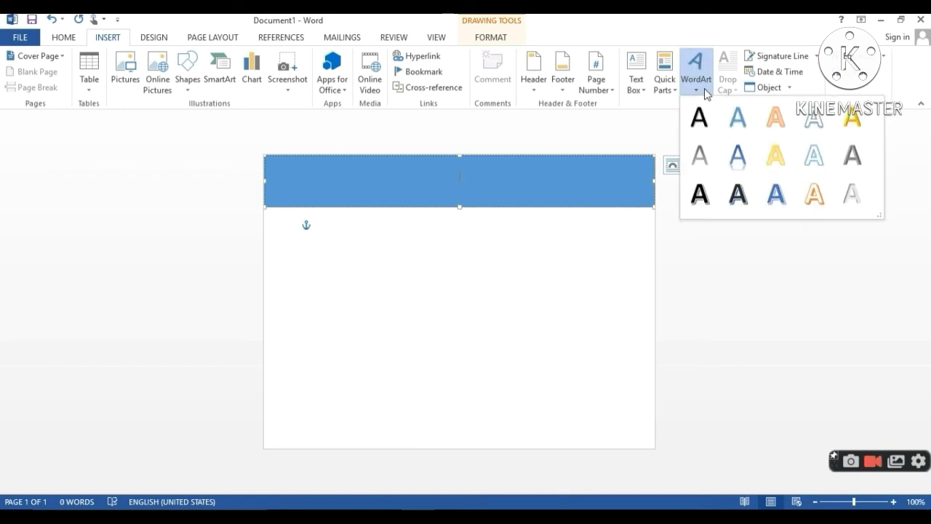
click(696, 121)
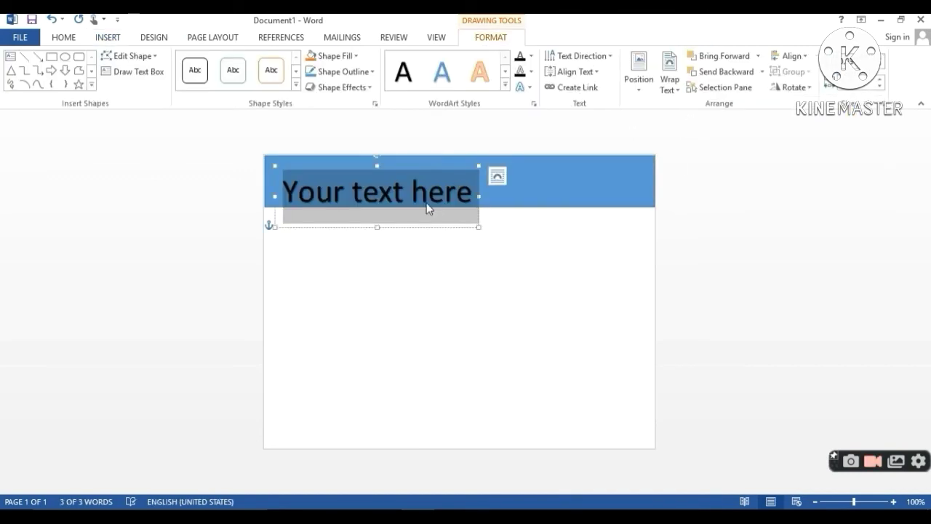
text(S)
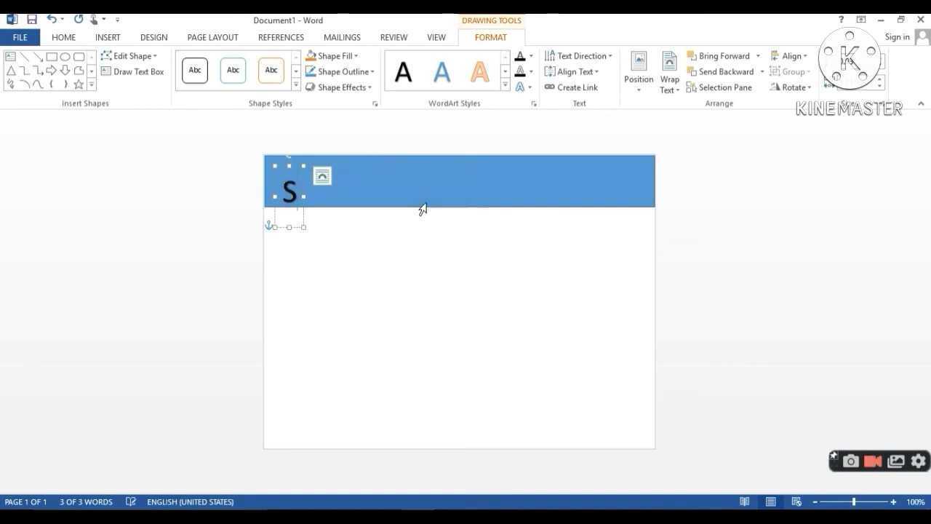
key(BackSpace)
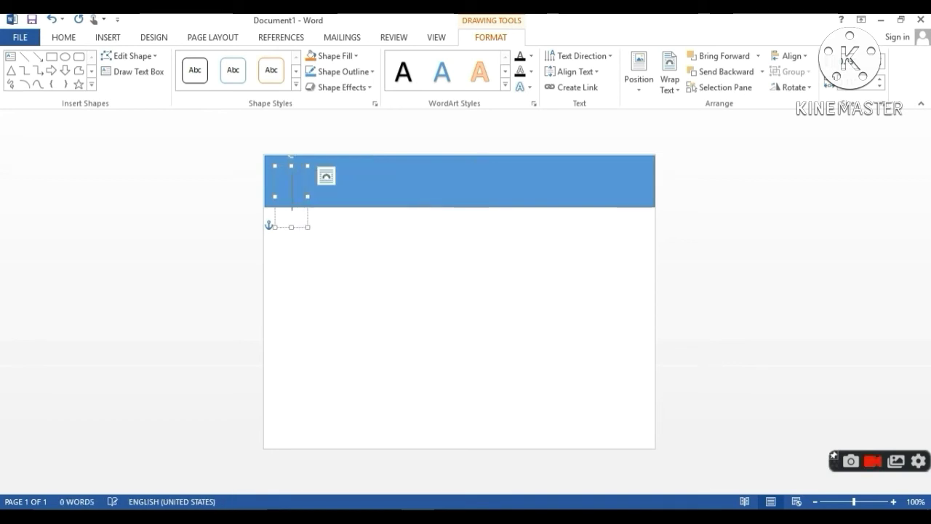
text(S)
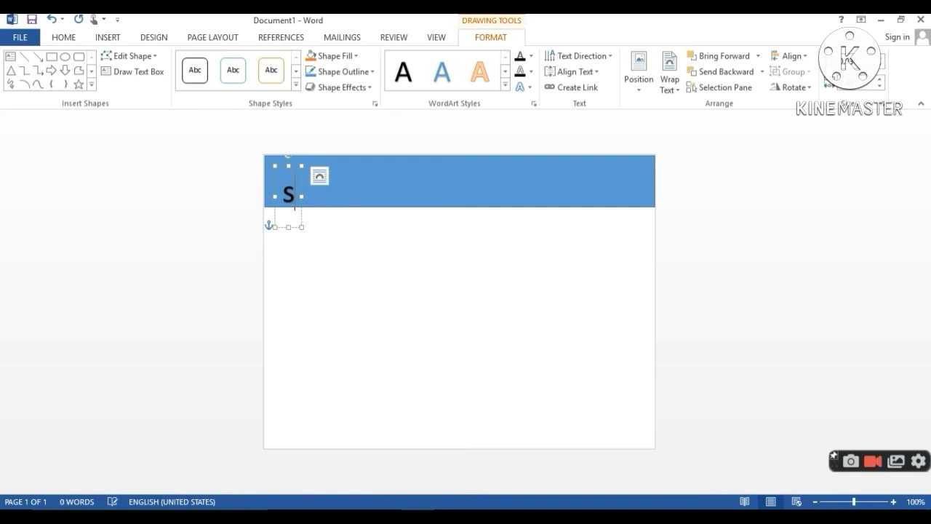
key(BackSpace)
text(ST)
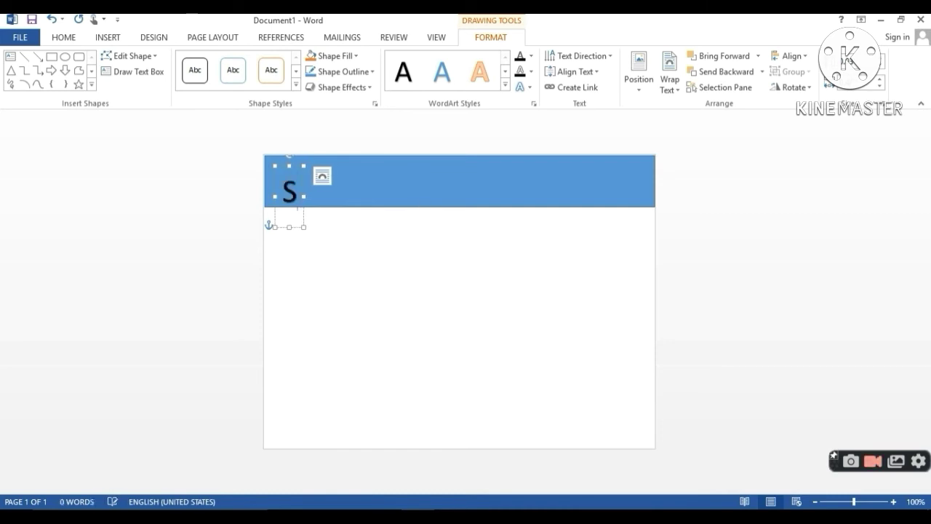
text(UD)
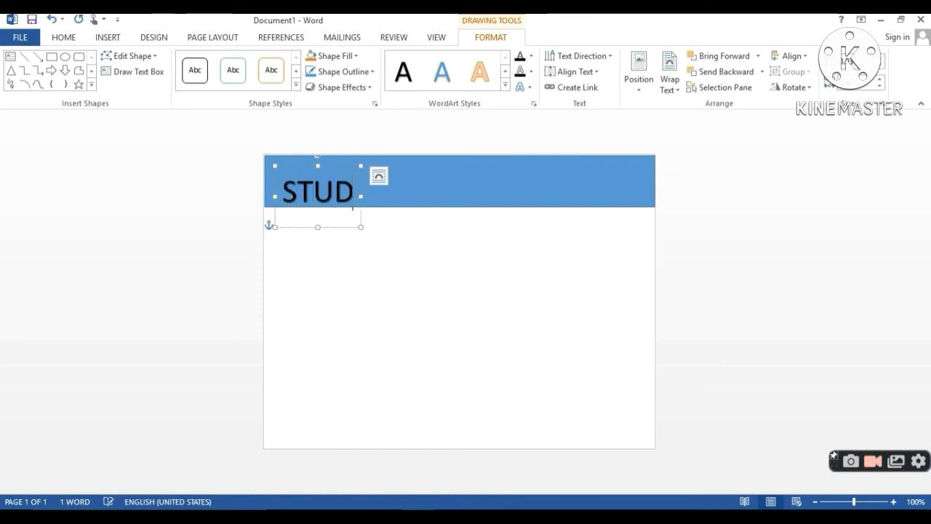
text(ENT)
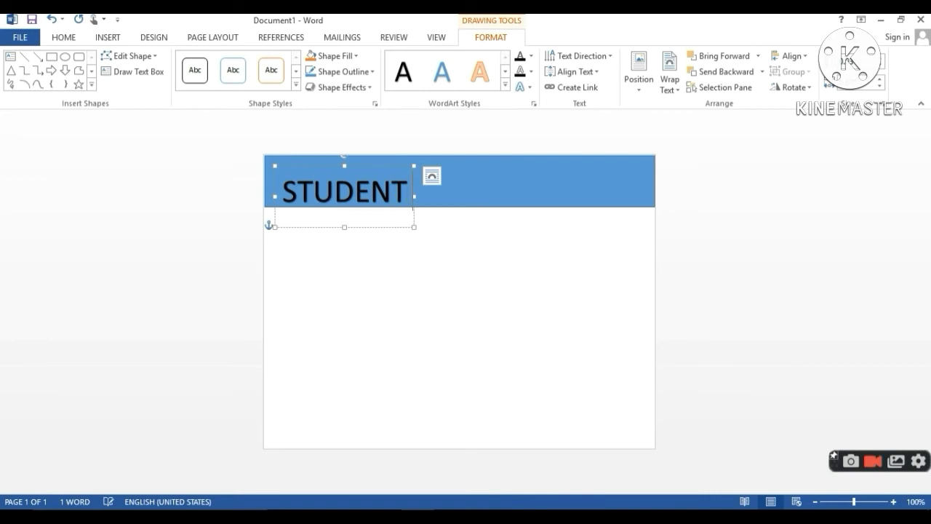
text( CARD)
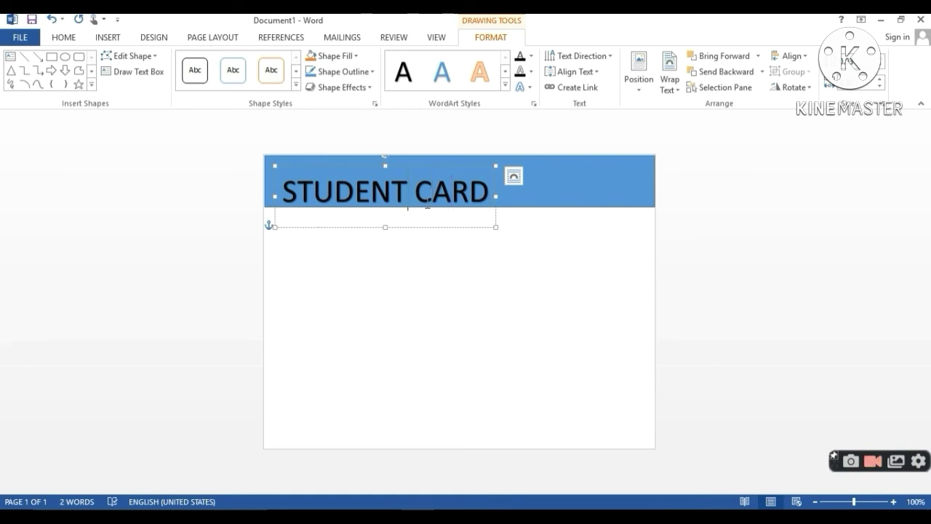
text(ID)
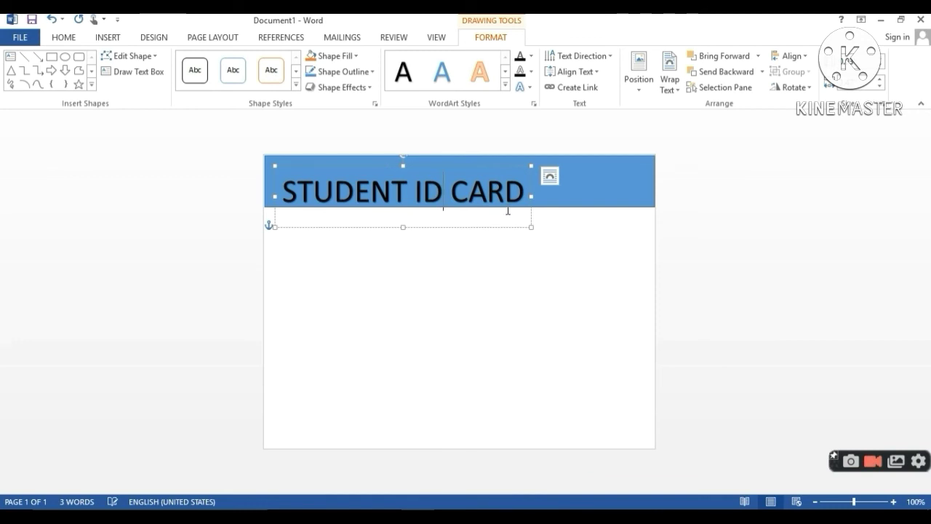
click(532, 227)
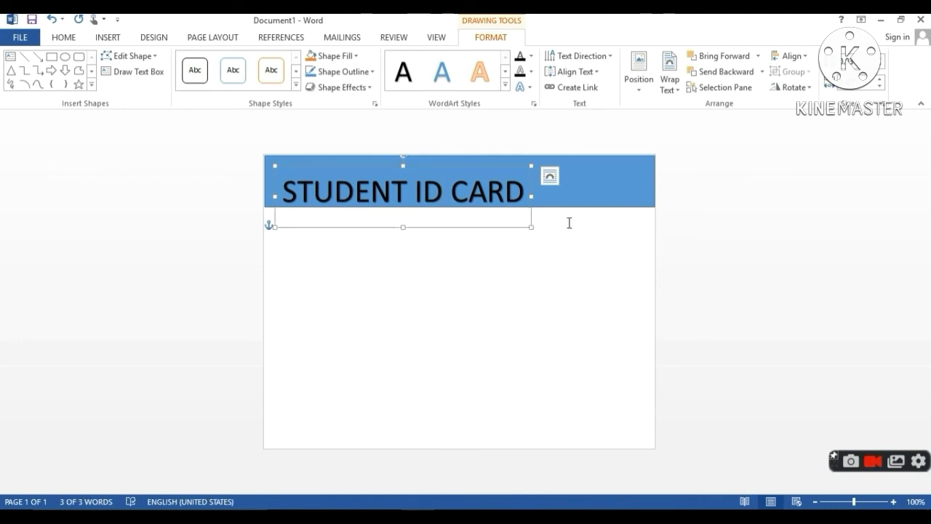
- Widen the title box, set it Behind Text, and centre it on the banner
drag(532, 227, 604, 212)
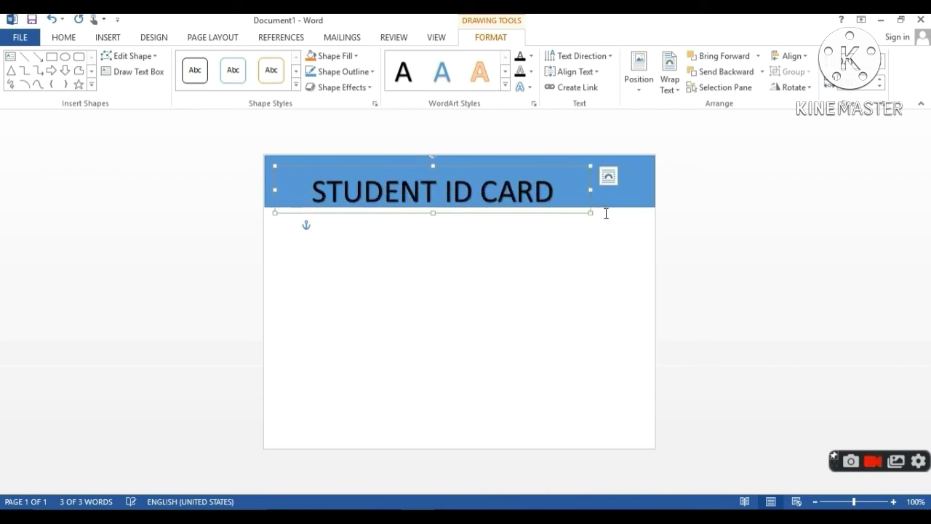
click(672, 93)
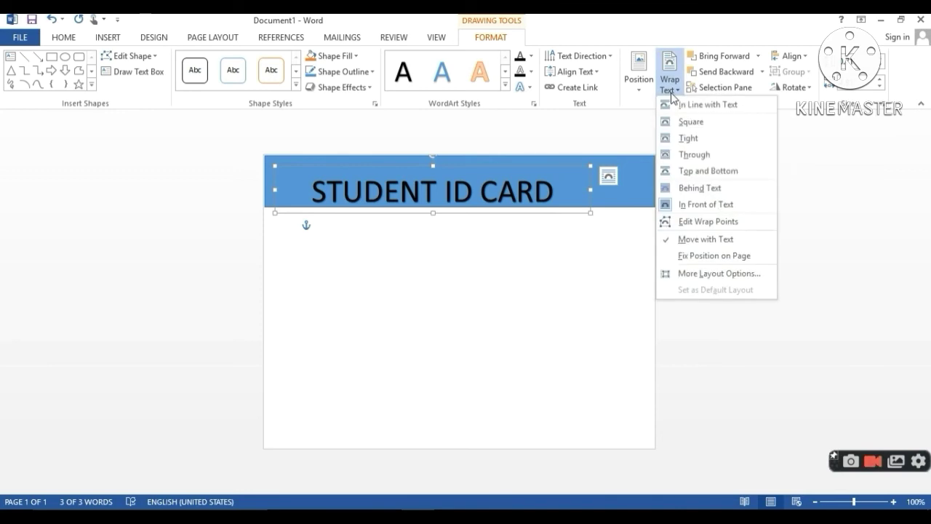
click(697, 189)
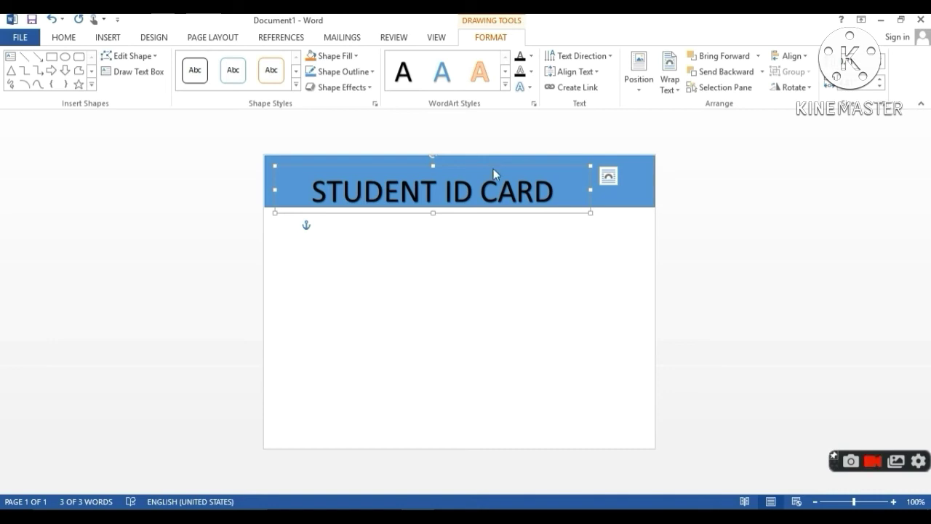
mouse_move(494, 167)
mouse_down()
mouse_move(526, 160)
mouse_move(509, 160)
mouse_up()
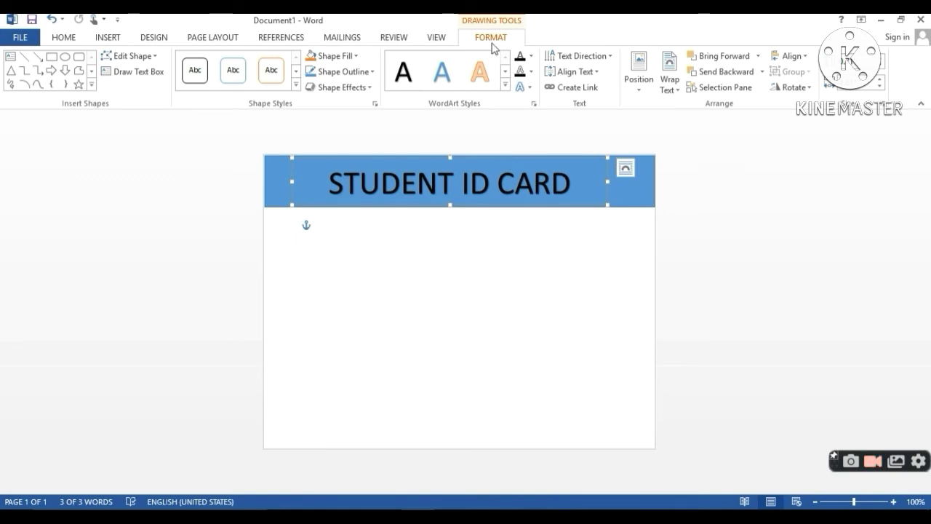
- Make the title lettering white, then return to the page body
click(531, 56)
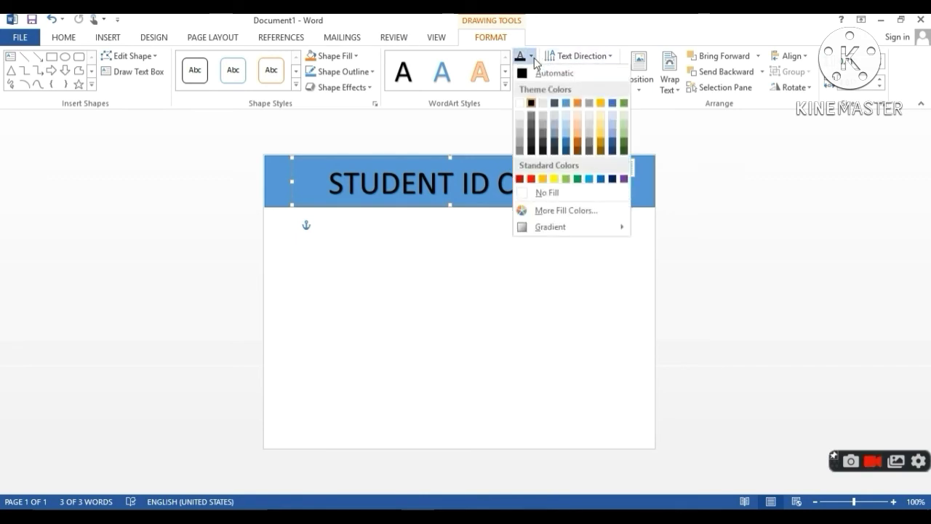
click(521, 105)
click(475, 272)
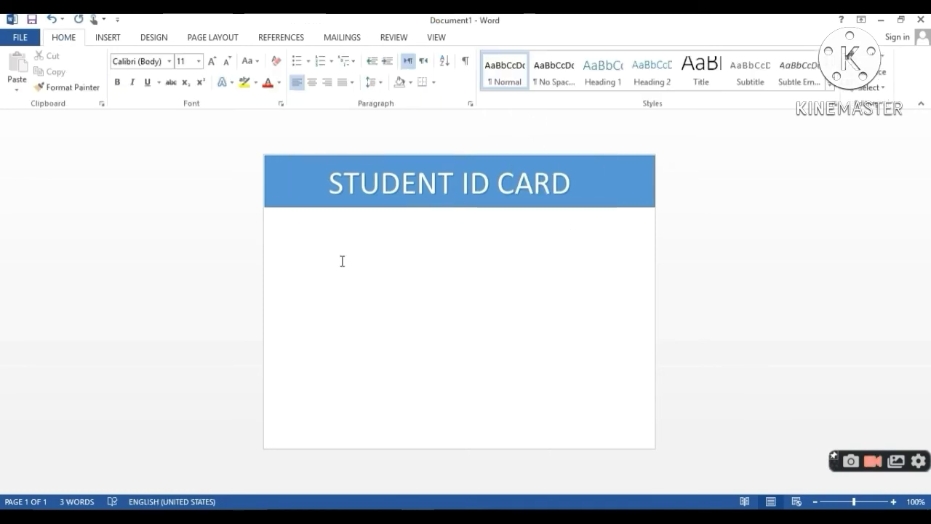
- Type the 'Name:' line with the student's name below the banner
key(Return)
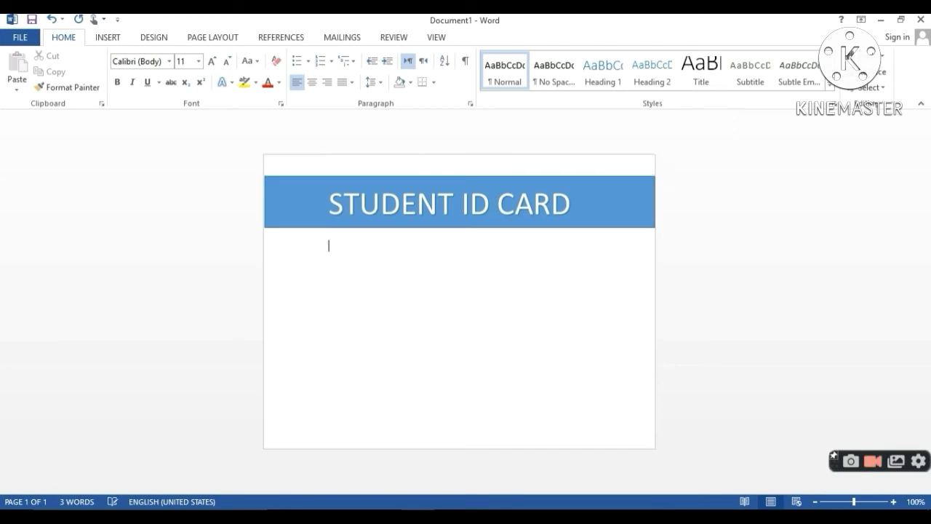
key(BackSpace)
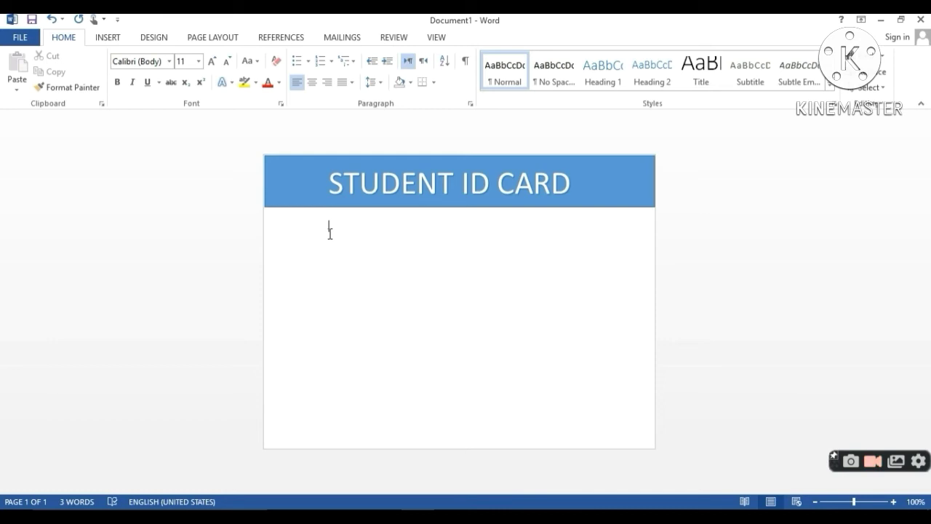
text(ame)
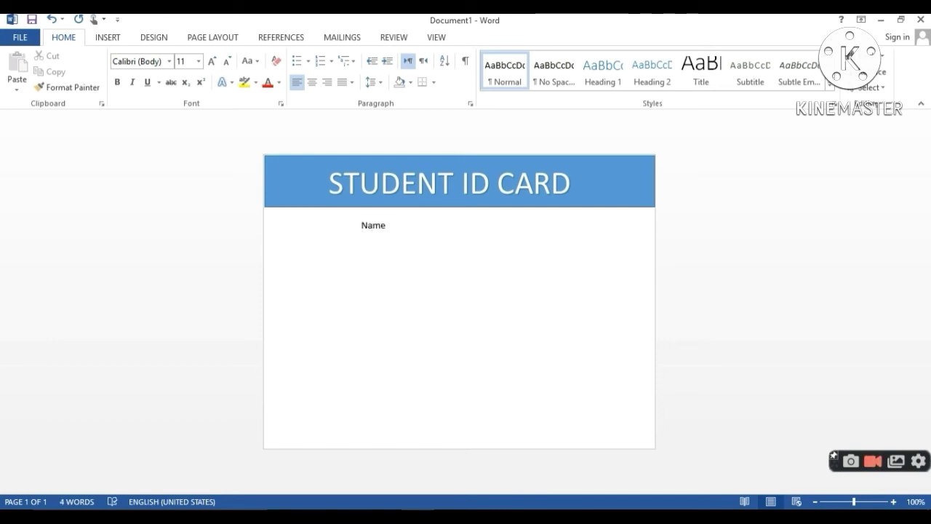
text(:)
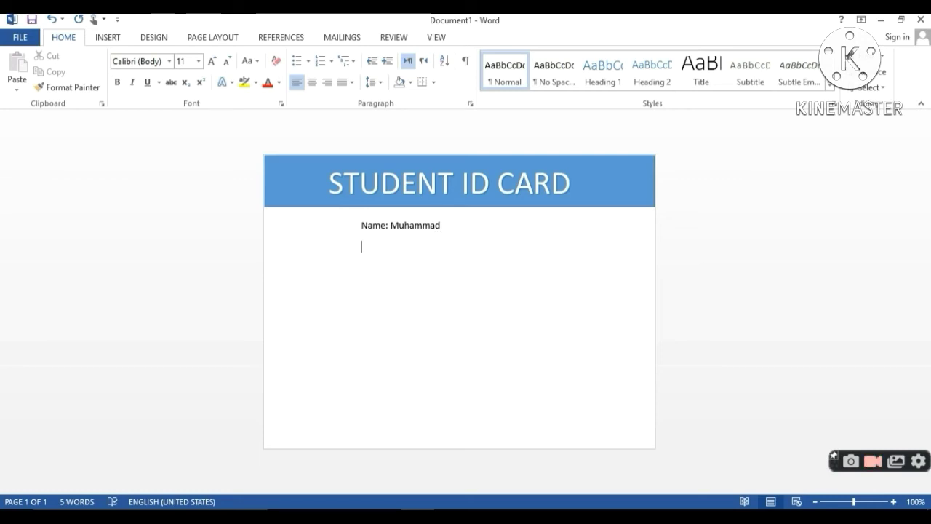
- Add the 'F/Name:' line with the father's name
text(Fa)
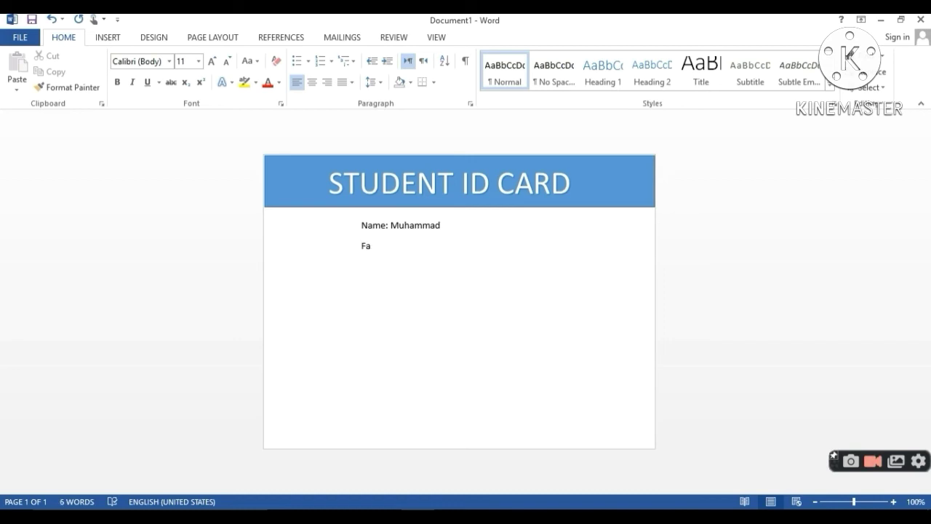
key(BackSpace)
text(/t)
key(BackSpace)
text(Ther)
key(BackSpace)
key(BackSpace)
text(Name)
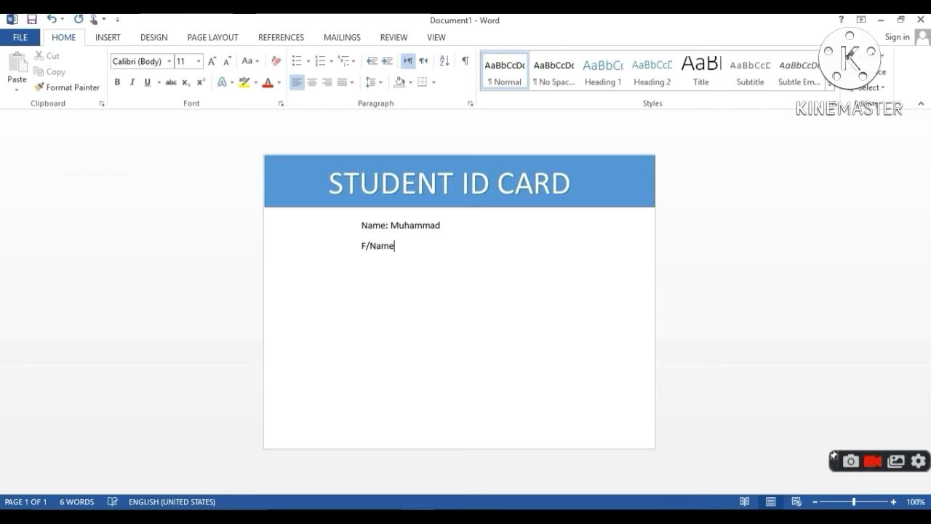
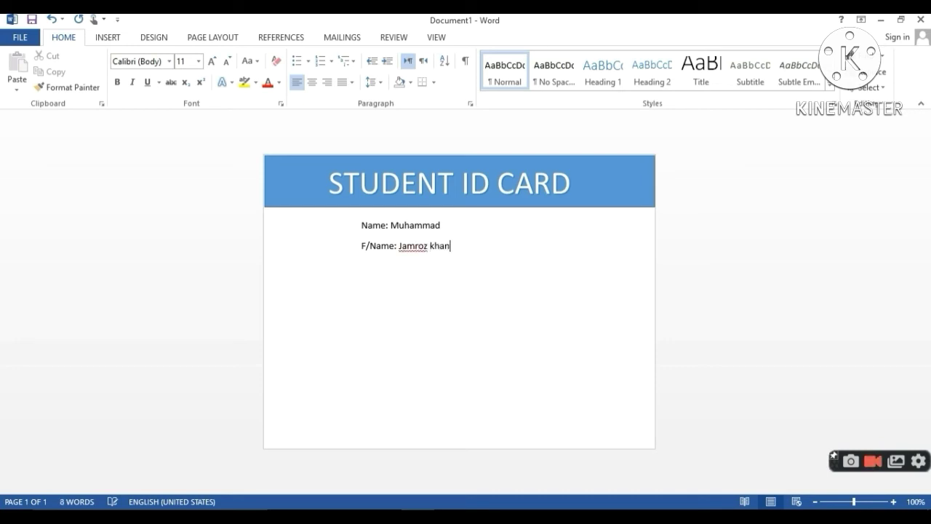
- Start a new indented line after the father's name line
click(395, 226)
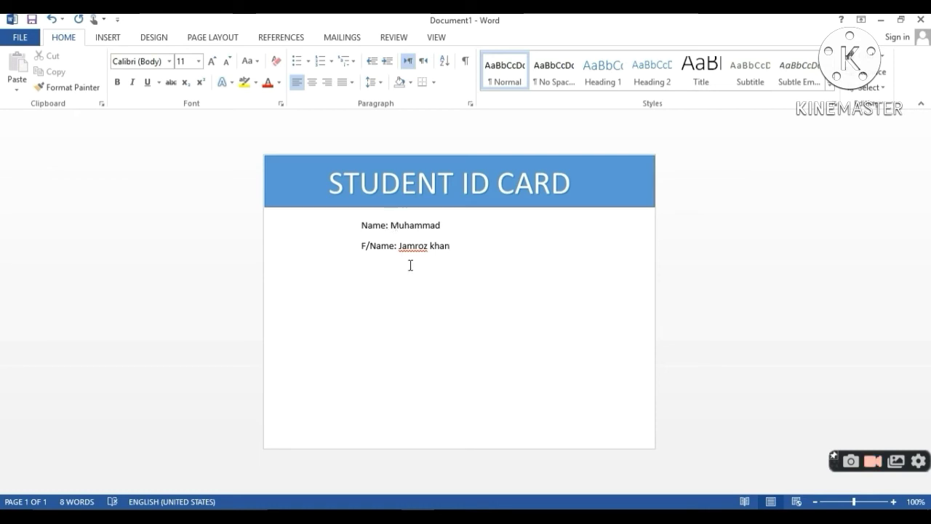
click(447, 247)
key(Return)
key(Tab)
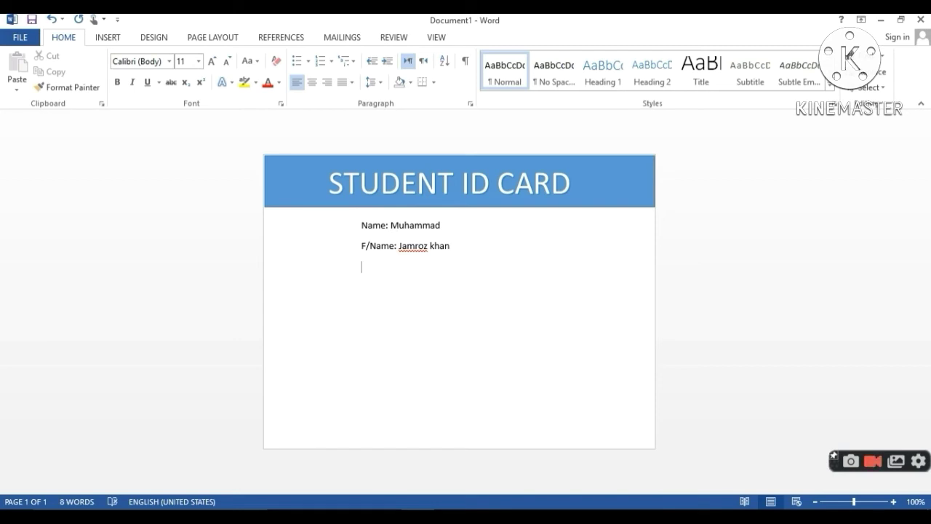
- Add a 'Class:' line with the value 4th tab-spaced from the label
text(Class:)
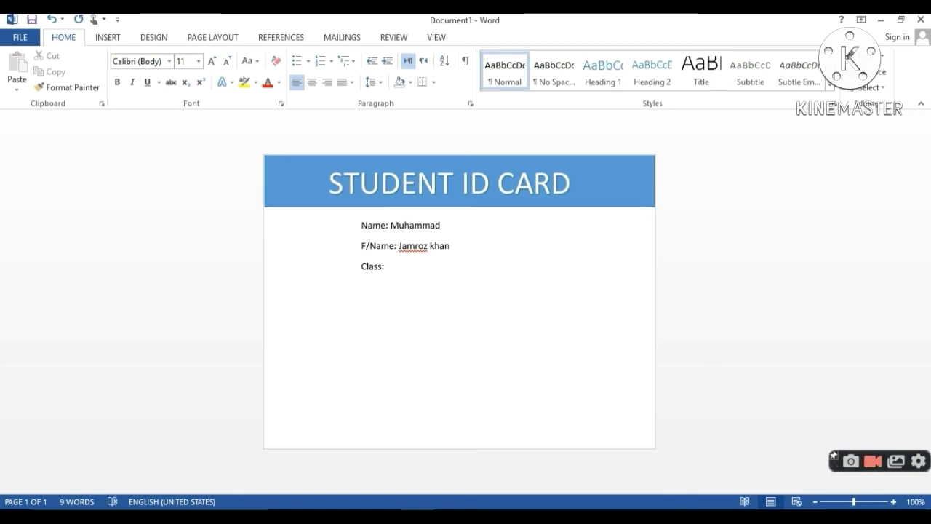
key(Tab)
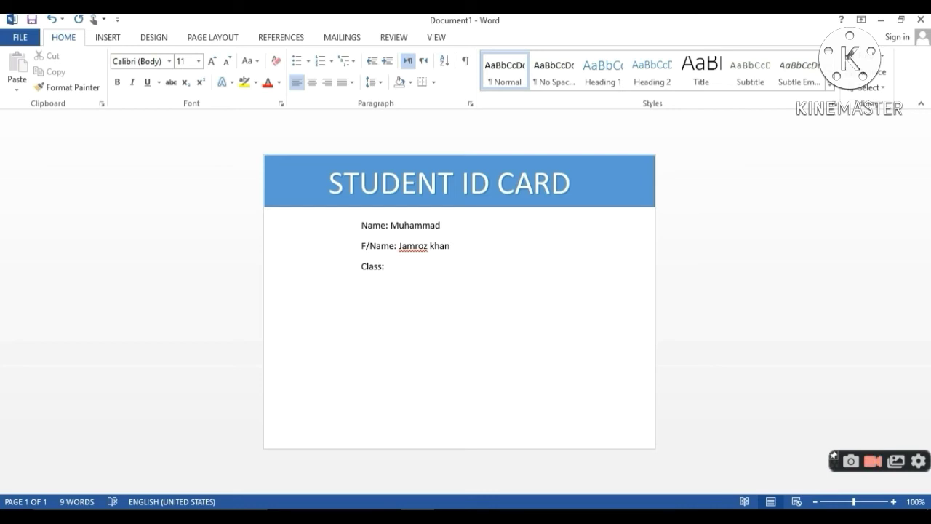
text(4th)
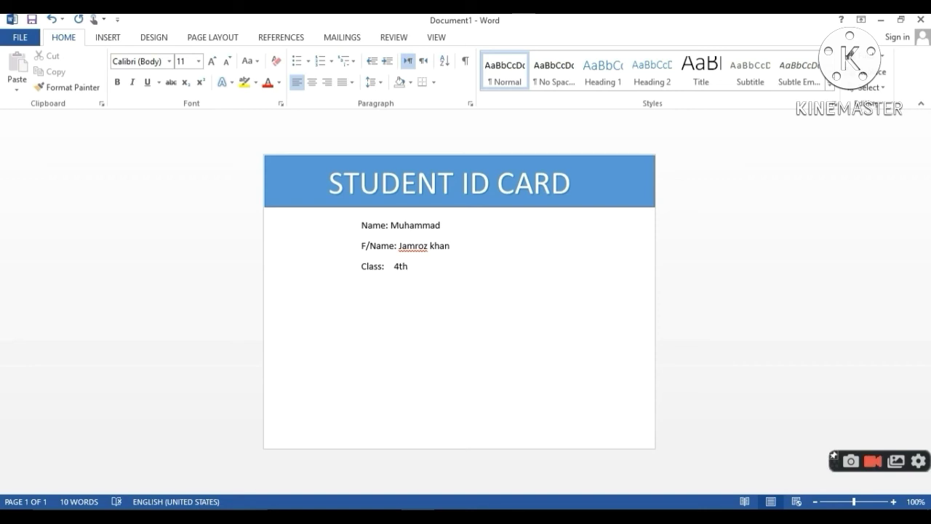
key(Return)
- Type the 'Adress:' line with the student's home address
text(Adress:)
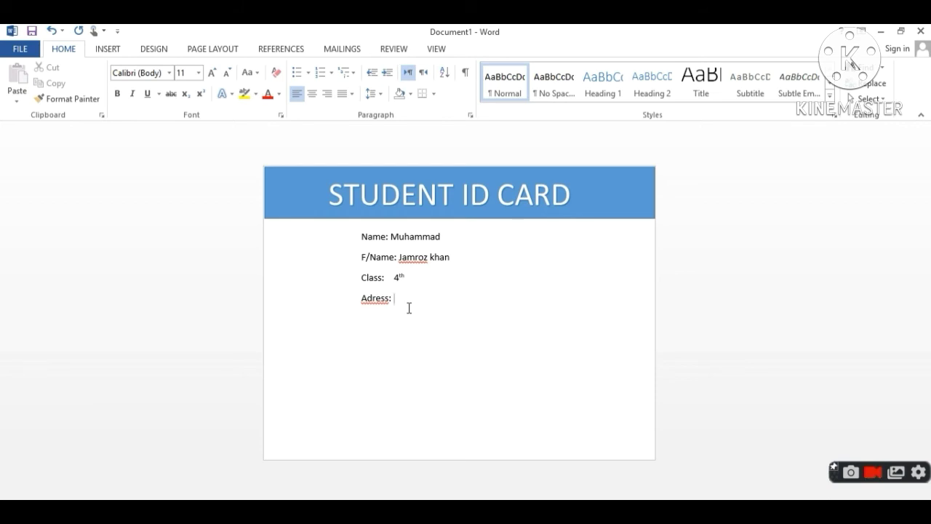
key(Return)
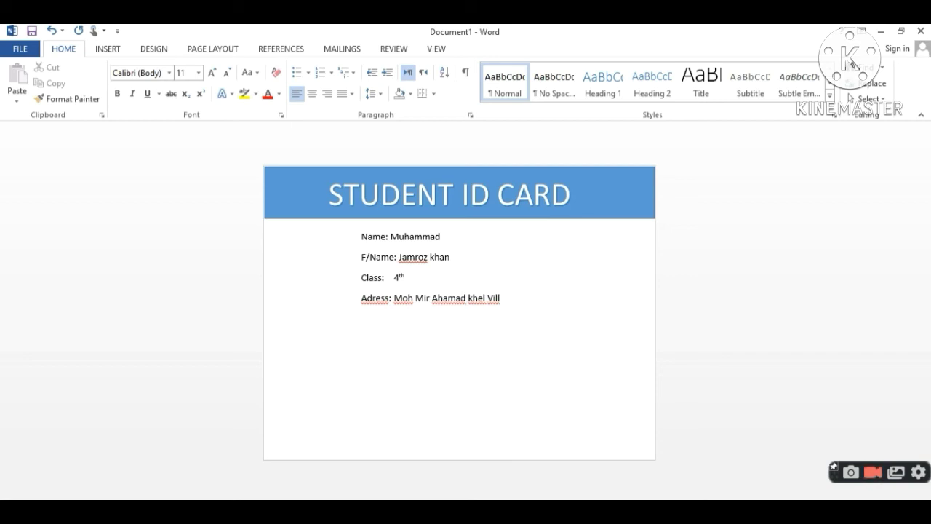
- Begin the address continuation line with '&', aligned under the address text
text(&)
key(BackSpace)
key(Down)
text(&)
key(ctrl+v)
text(Teh)
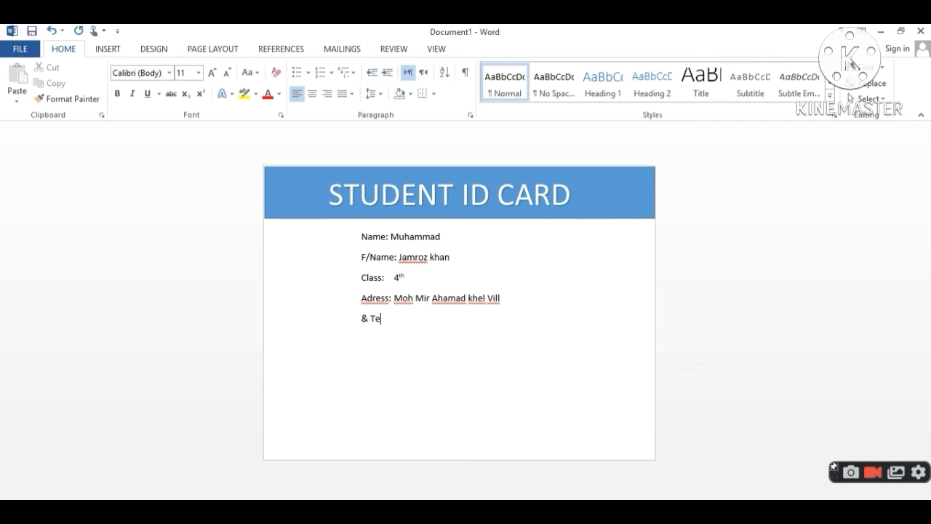
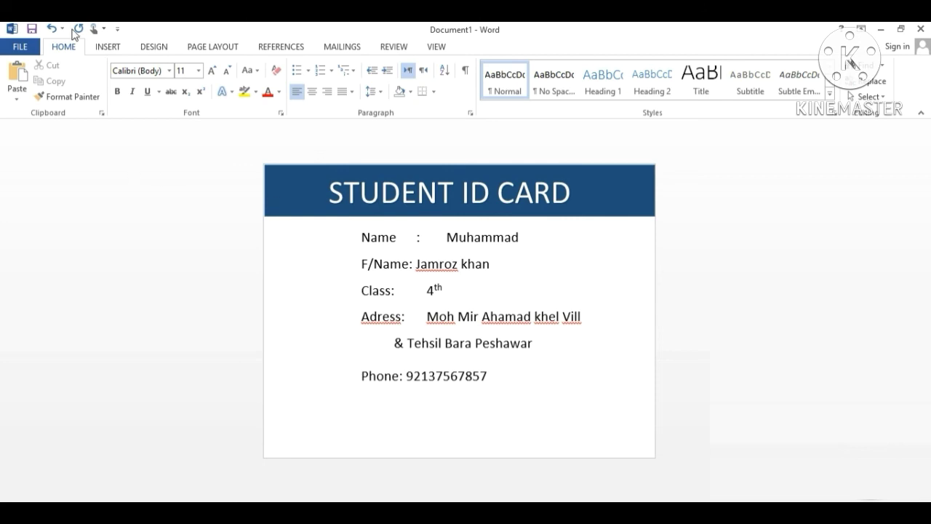
- Look over the INSERT and DESIGN tabs, then minimize Word to reveal the desktop
click(108, 51)
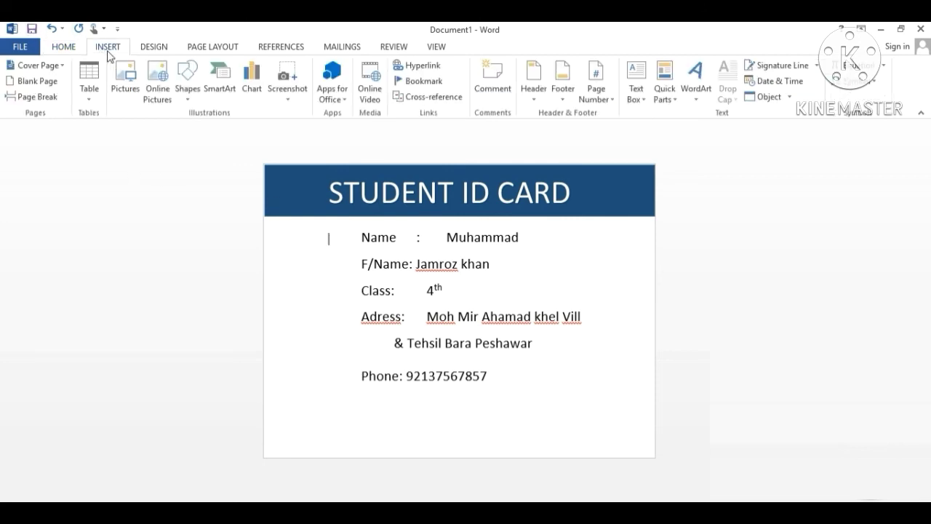
click(154, 48)
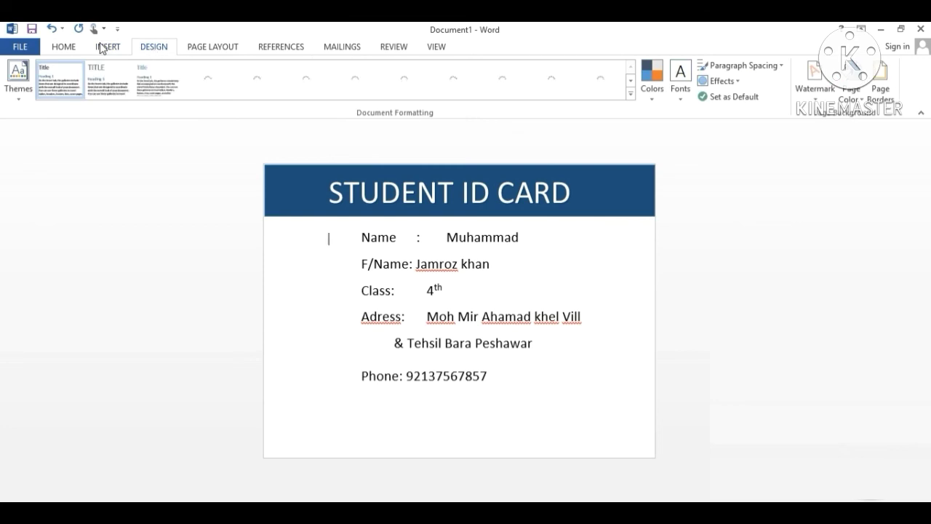
click(103, 47)
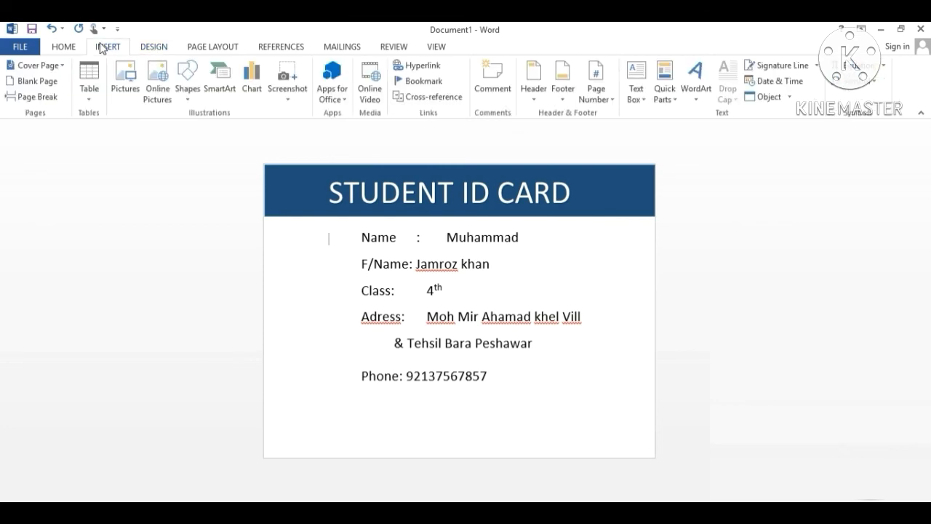
click(881, 29)
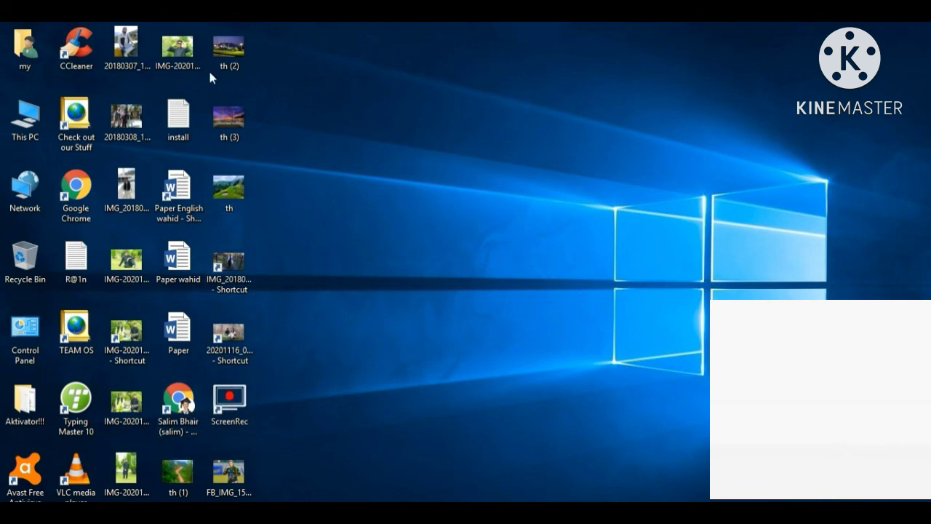
- Bring the student photo from the desktop into the document and select it for formatting
drag(176, 49, 411, 500)
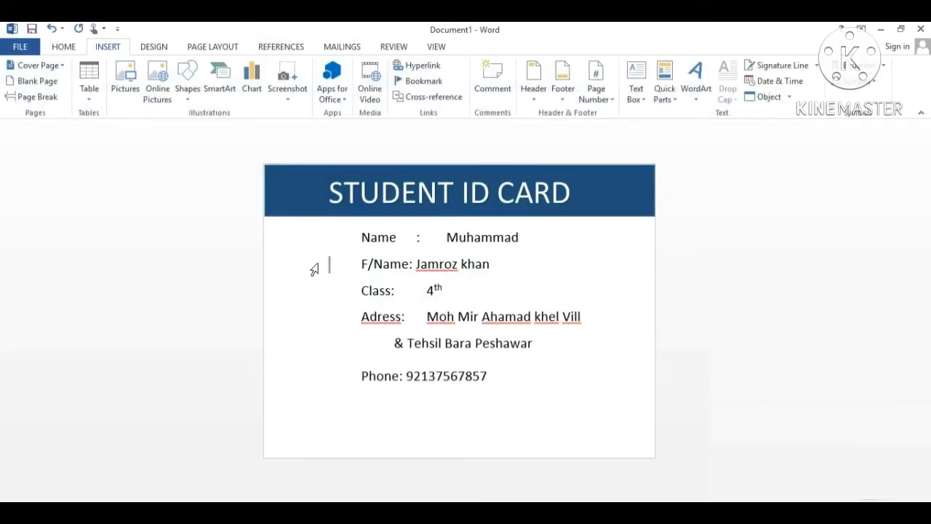
key(ctrl+v)
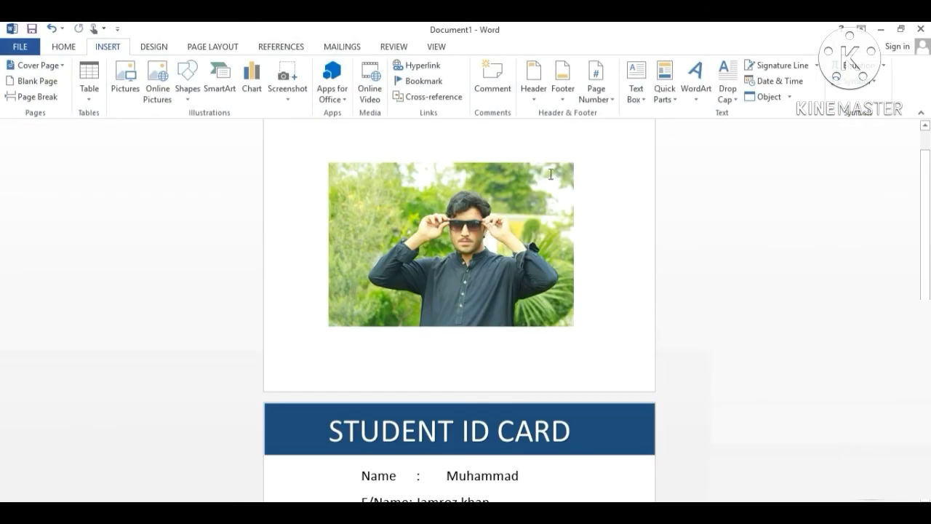
click(504, 211)
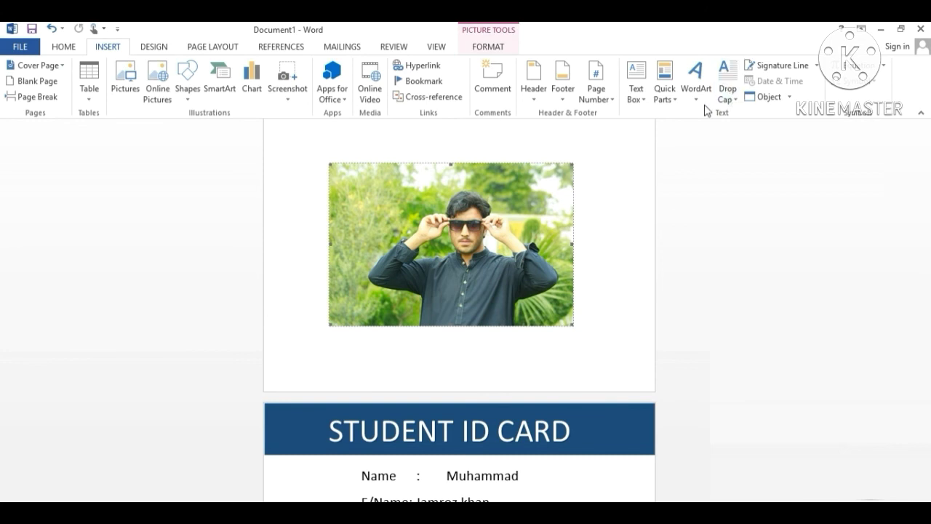
click(489, 48)
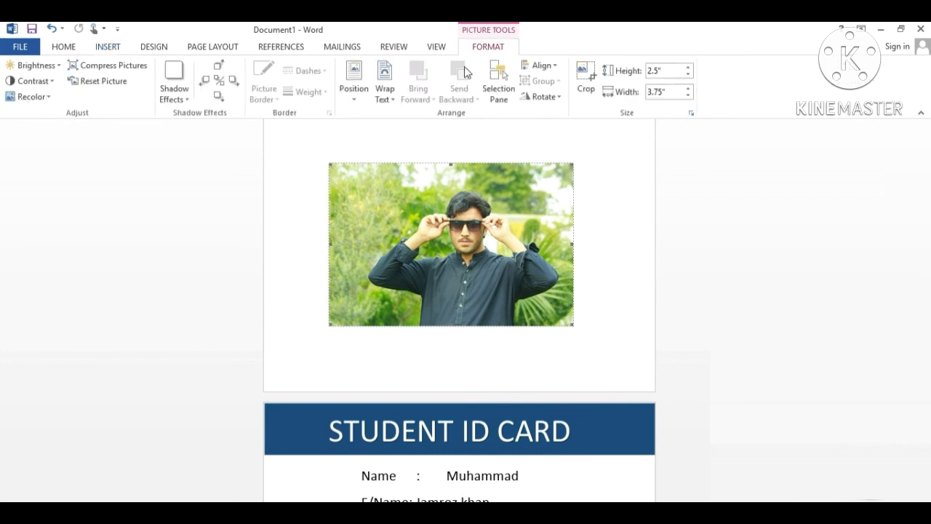
- Set the photo Behind Text and size it to about 1.62" by 1.45" at the card's left
click(393, 101)
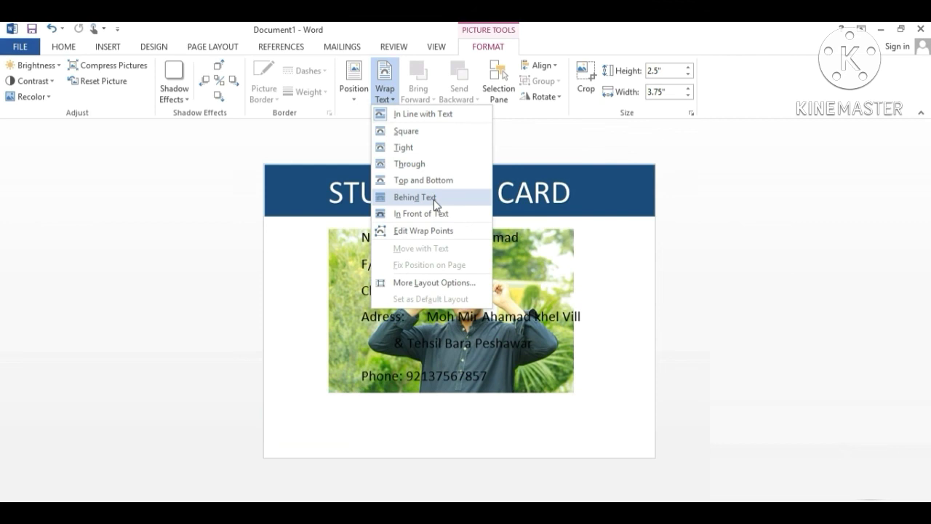
click(434, 199)
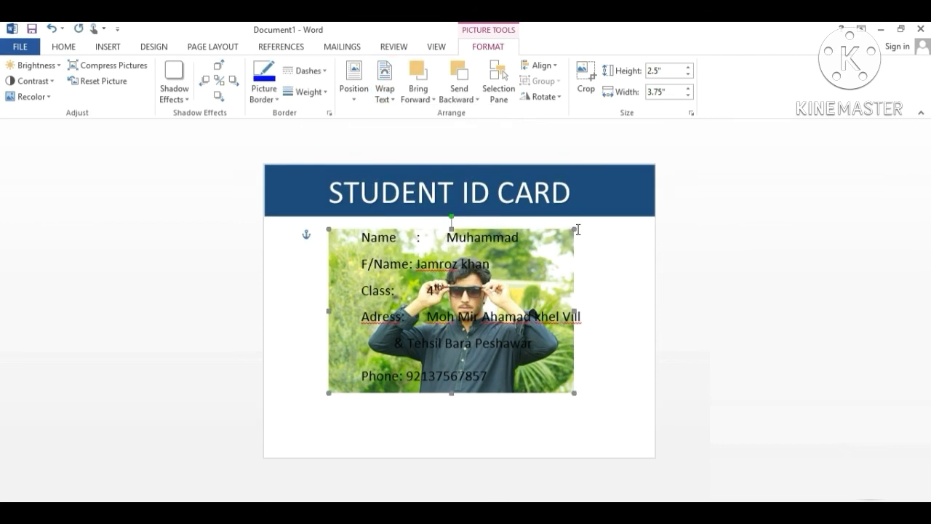
drag(547, 235, 412, 314)
drag(500, 370, 352, 298)
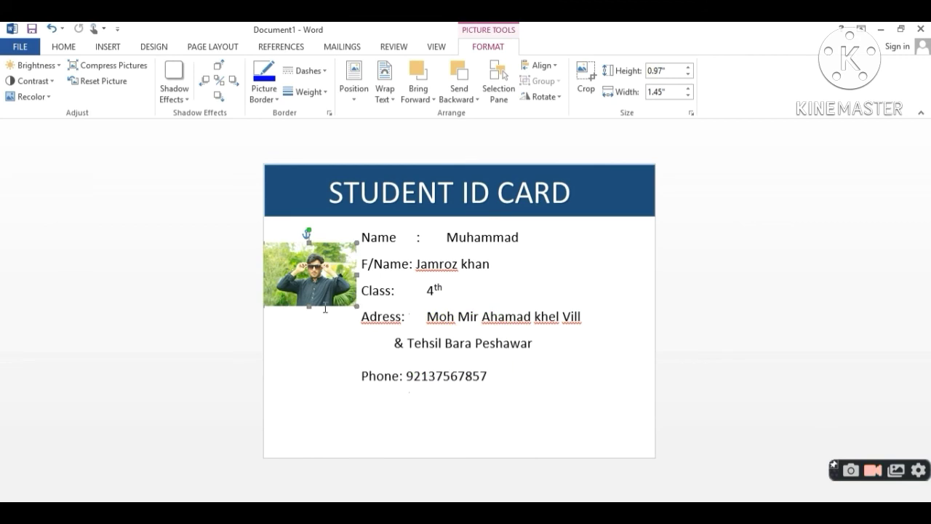
drag(309, 306, 311, 348)
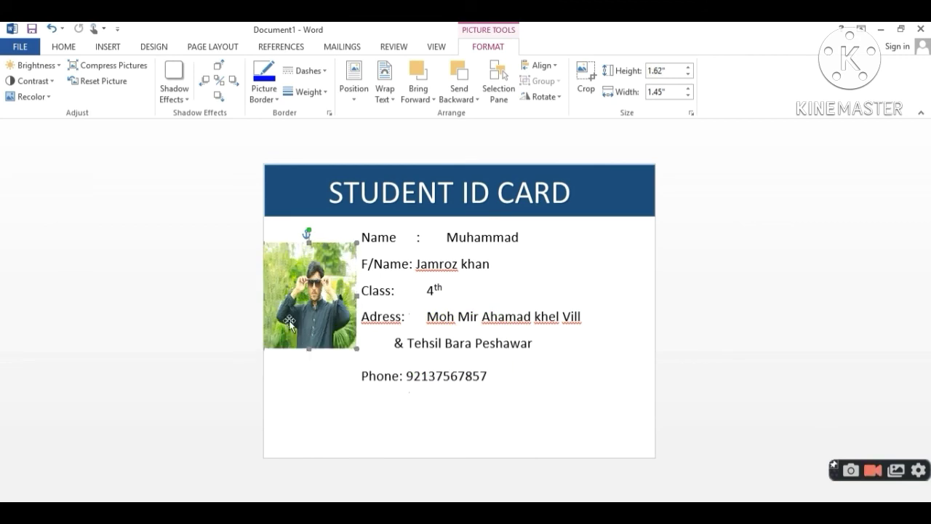
click(479, 320)
click(292, 274)
key(Right)
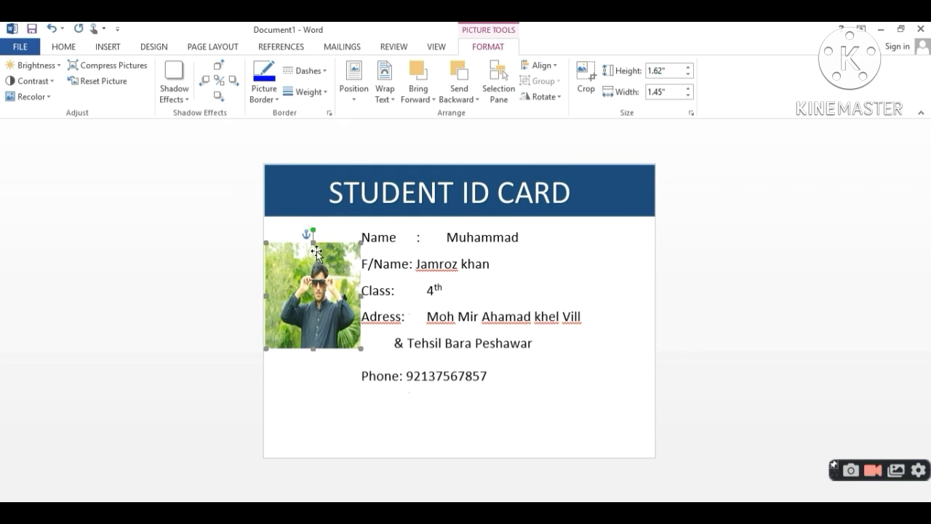
click(335, 288)
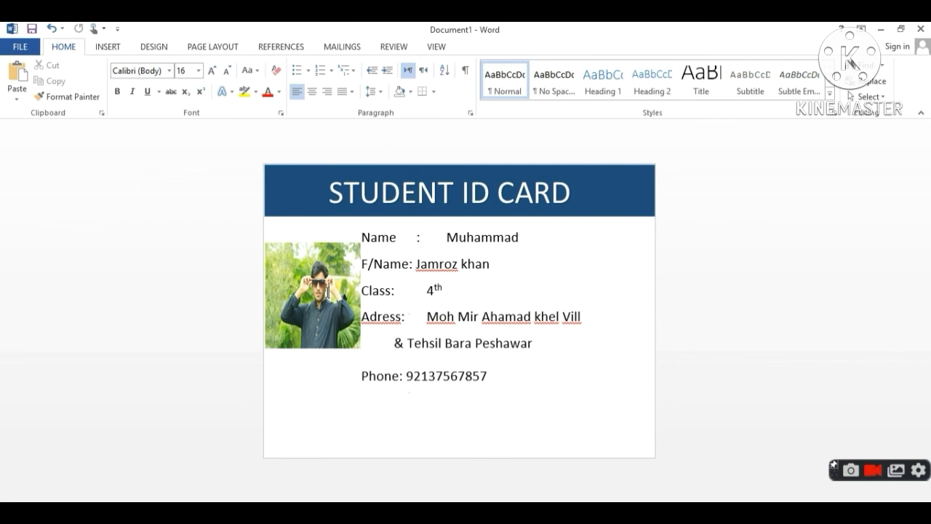
- Frame the student photo with a thick 4½ pt black picture border
click(318, 253)
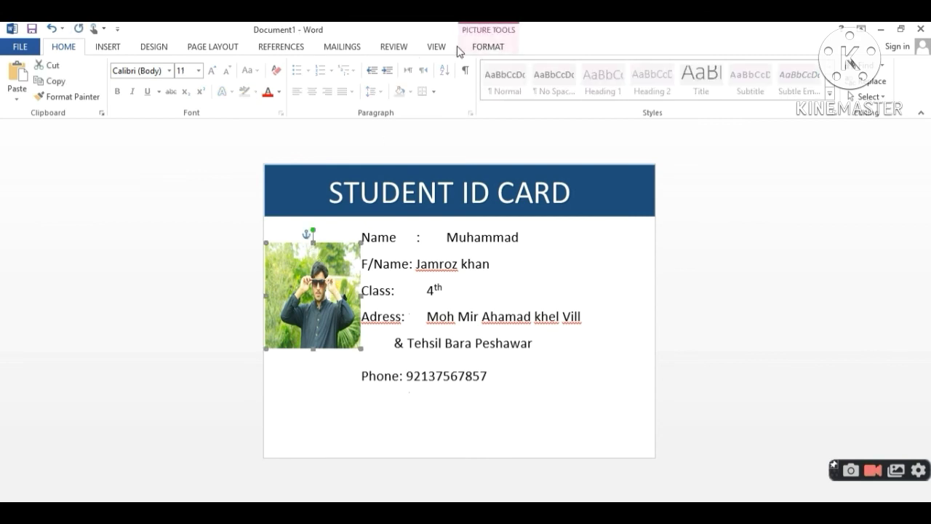
click(493, 45)
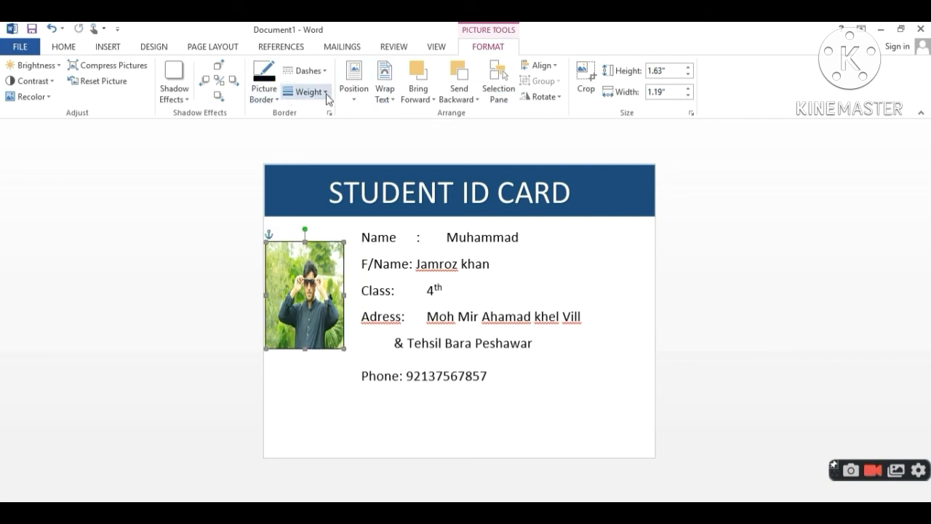
click(309, 91)
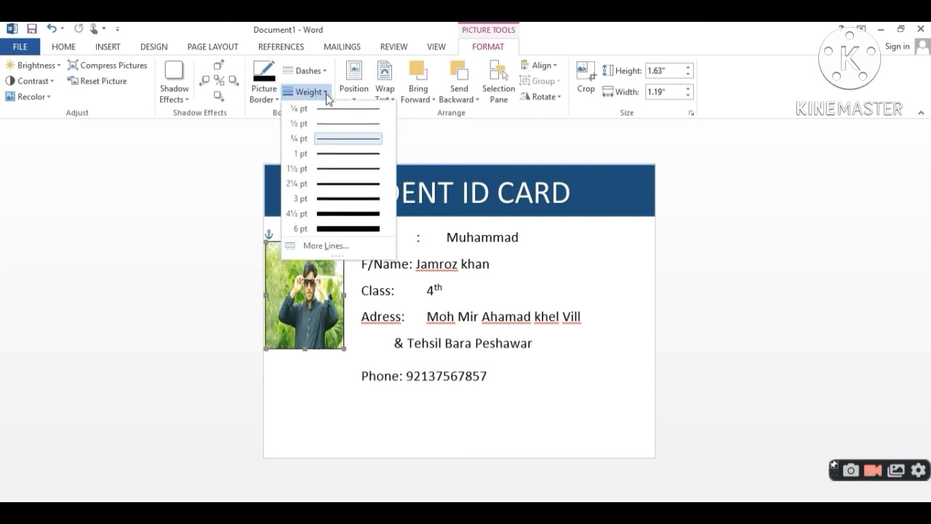
click(345, 217)
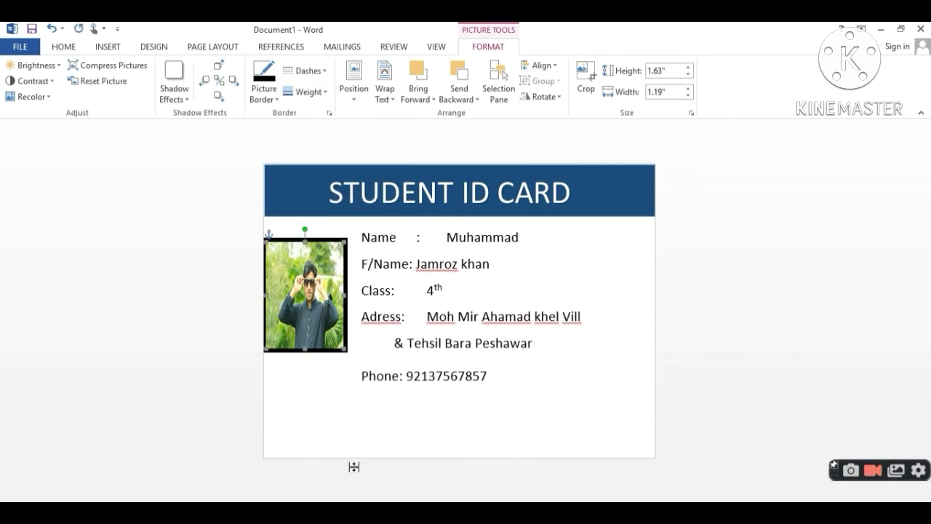
click(108, 47)
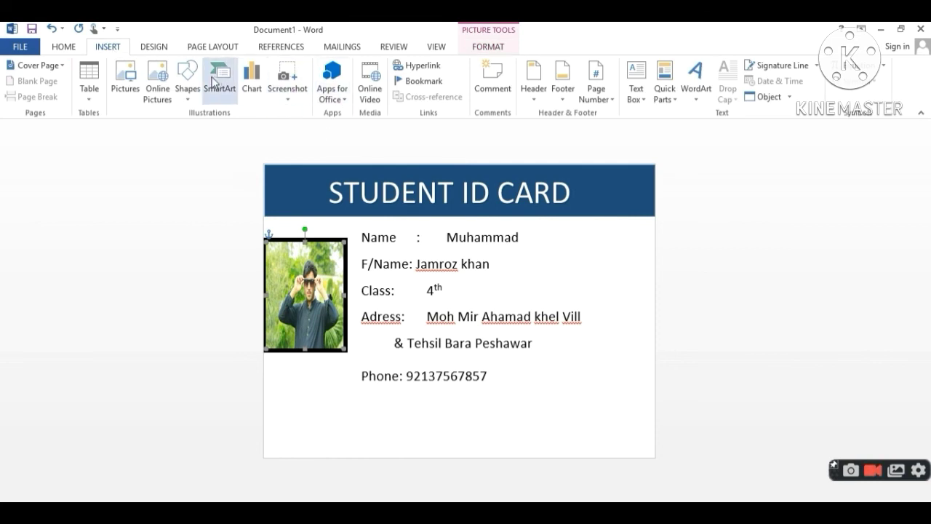
- Draw a rectangle bar along the card's bottom edge, heighten it slightly, and fill it dark blue
click(187, 93)
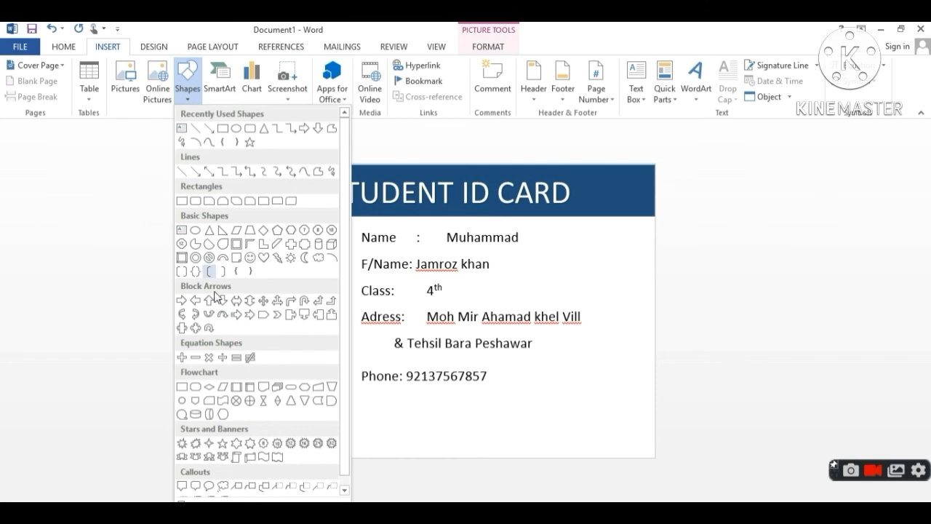
click(222, 129)
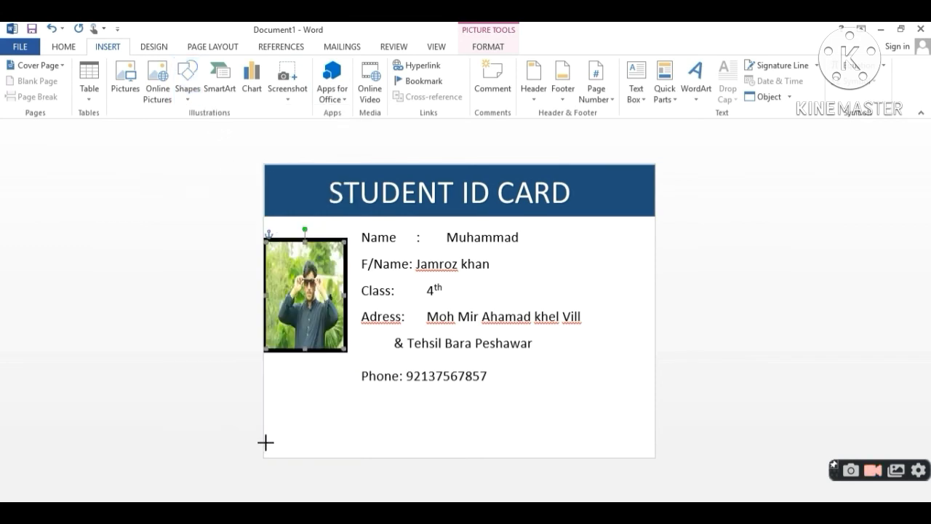
mouse_move(266, 442)
mouse_down()
mouse_move(415, 480)
mouse_move(603, 447)
mouse_move(651, 468)
mouse_move(654, 456)
mouse_up()
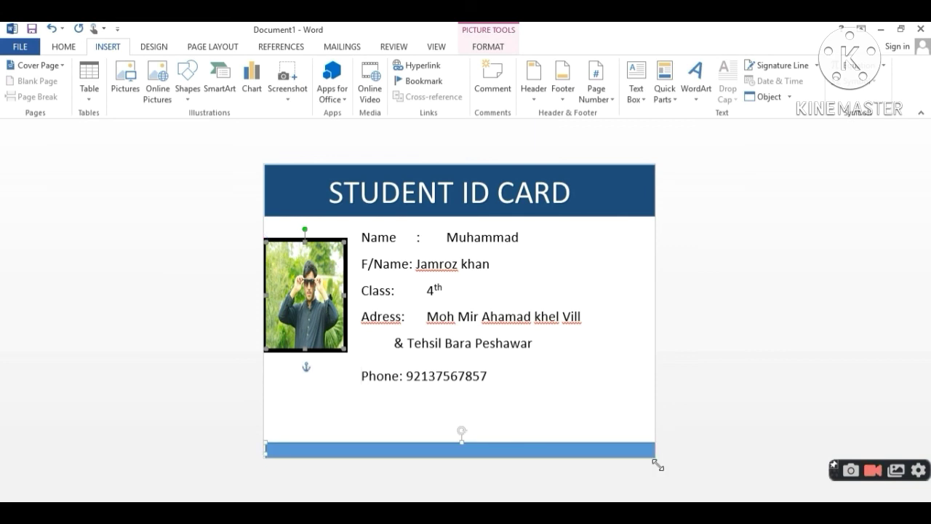
click(462, 431)
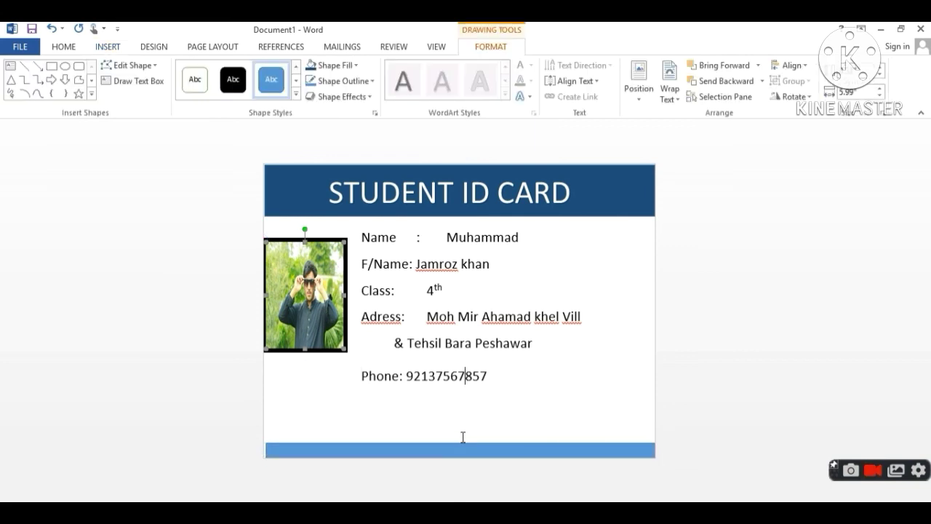
click(465, 446)
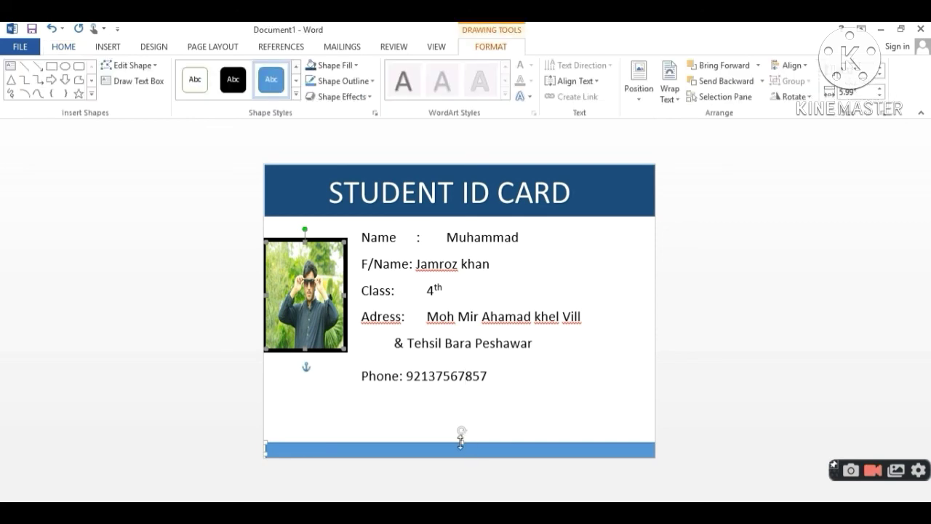
drag(463, 438, 463, 432)
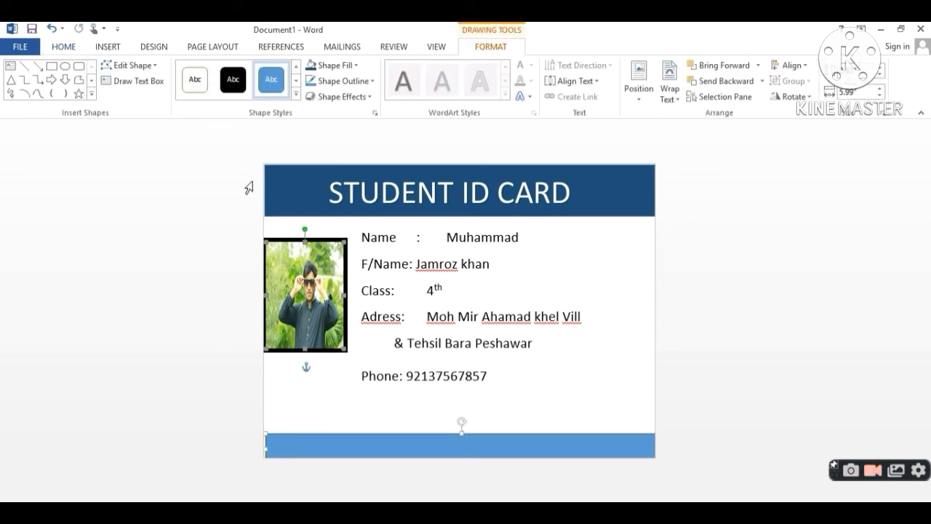
click(335, 64)
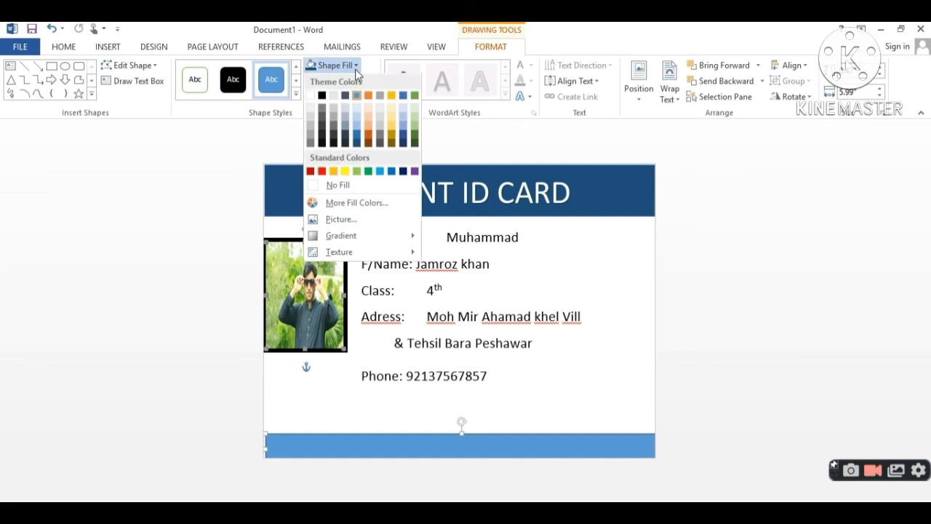
click(356, 144)
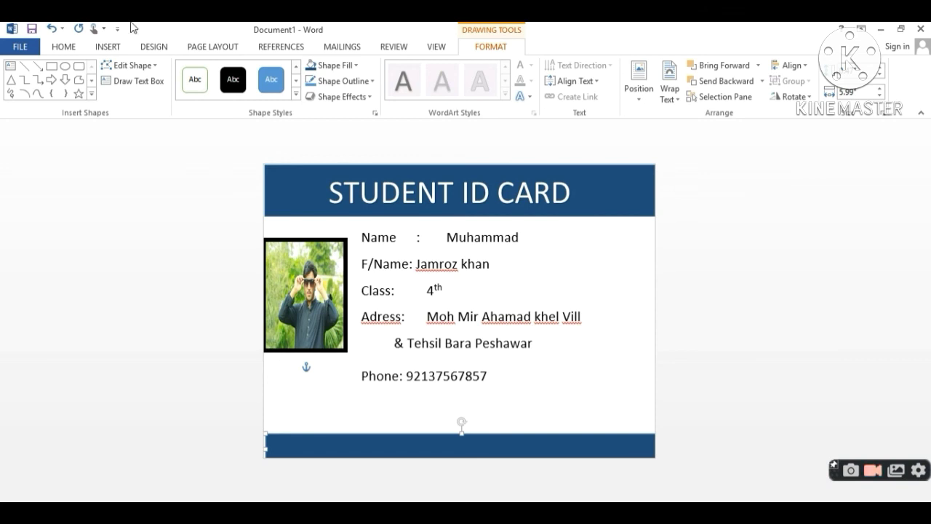
click(62, 48)
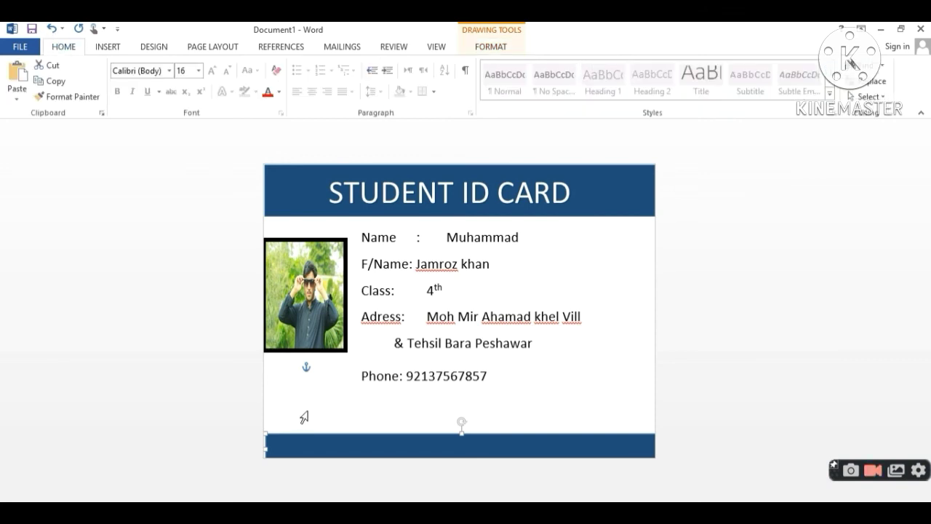
- Insert a plain black WordArt below the phone line reading 'Principal Sign'
click(330, 422)
click(108, 46)
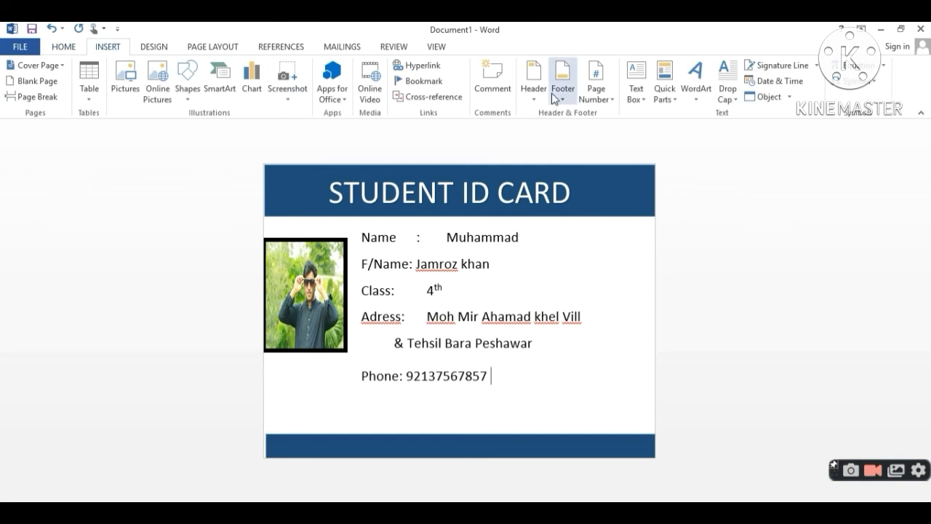
click(697, 88)
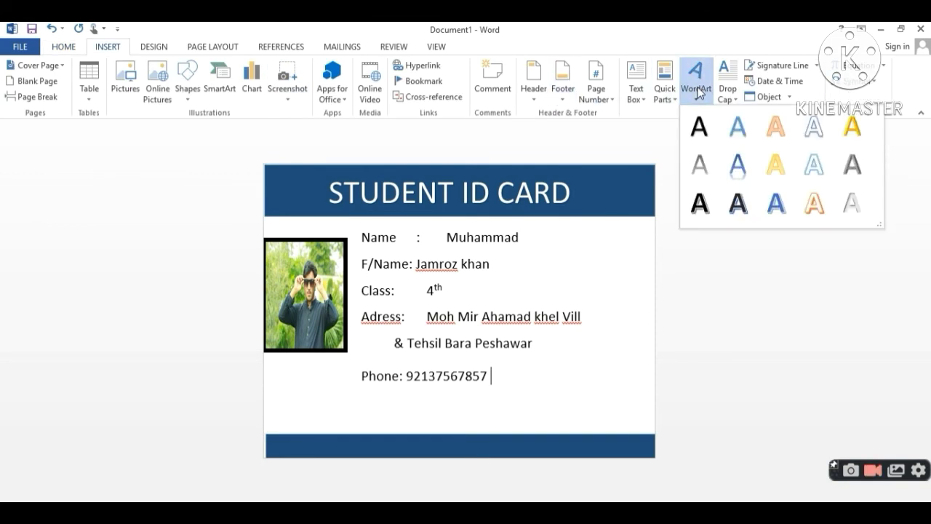
click(701, 137)
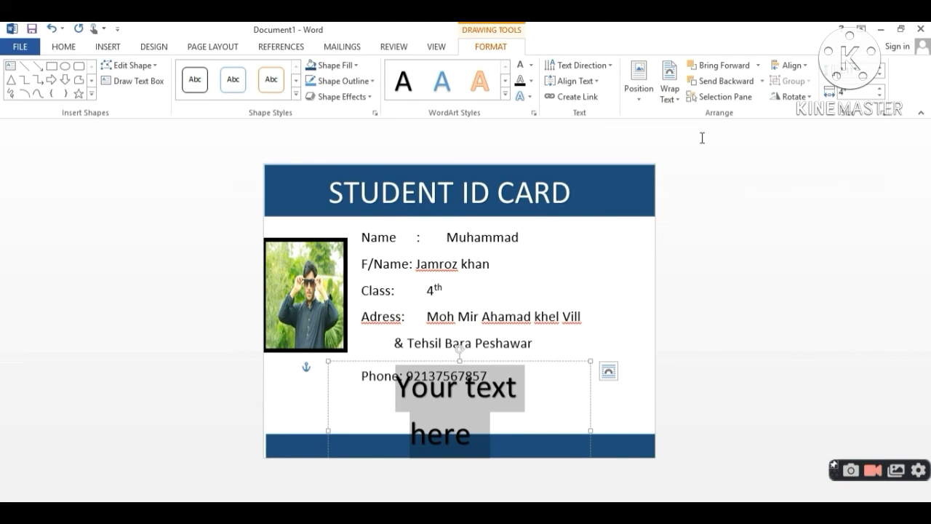
text(p)
key(BackSpace)
text(P)
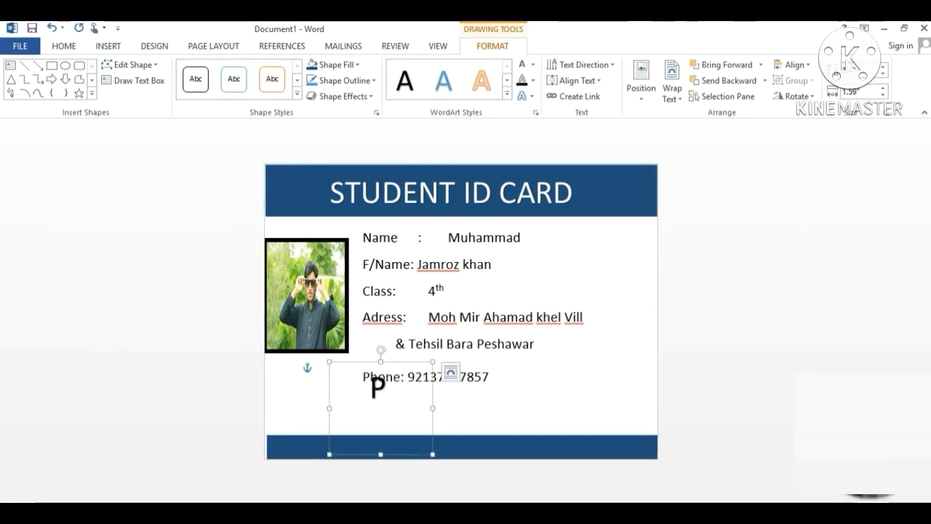
text(rinc)
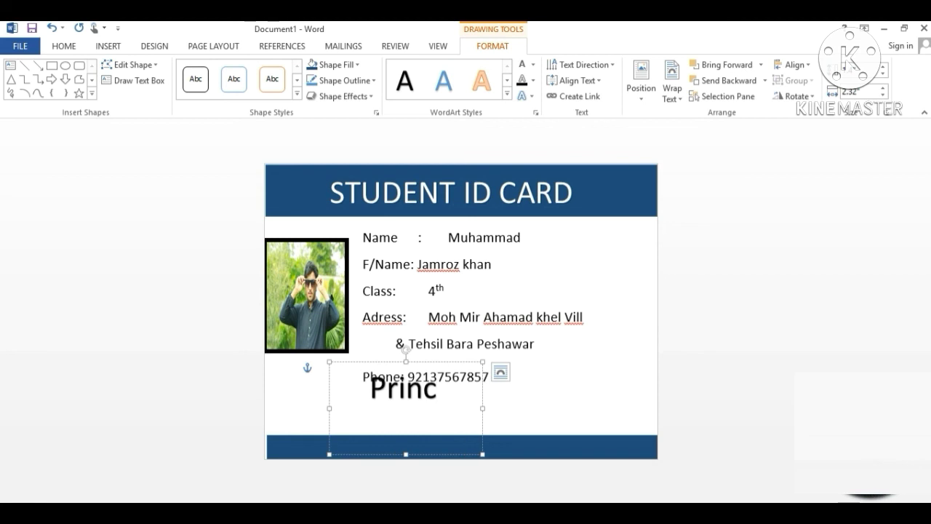
text(ipal )
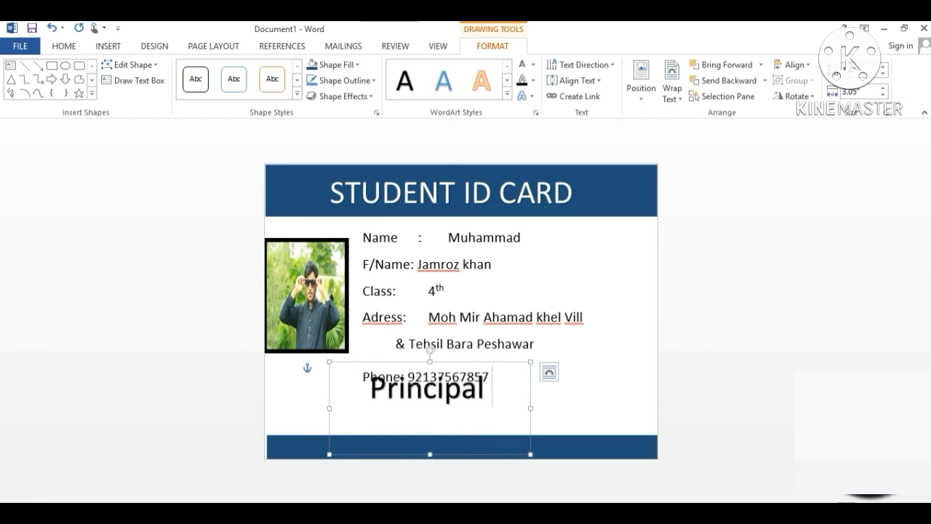
text(Si)
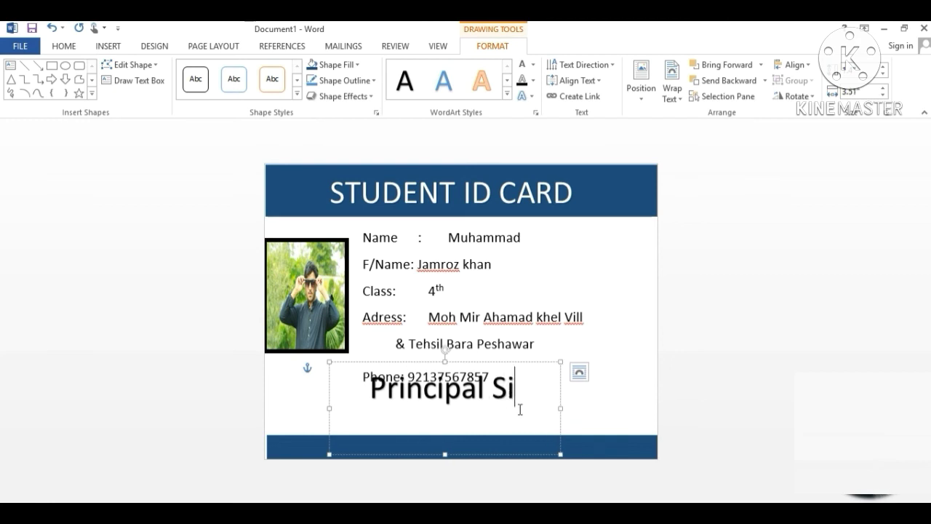
text(gn)
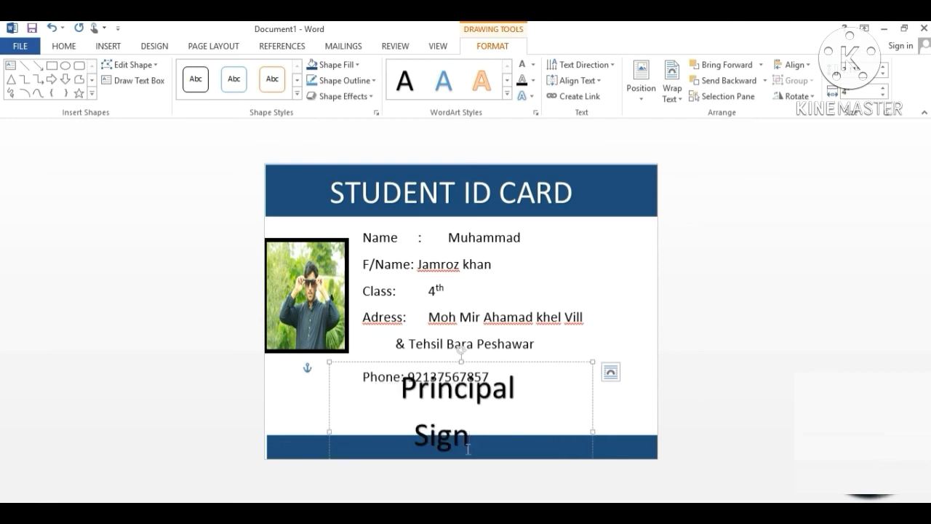
- Set the Principal Sign WordArt Behind Text, widen it to one line, and move it toward the bottom-left
click(681, 100)
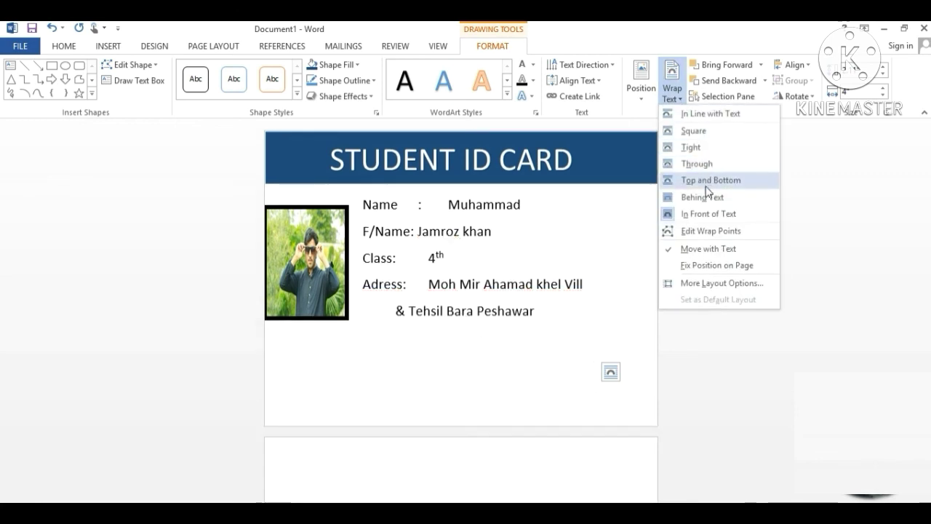
click(705, 197)
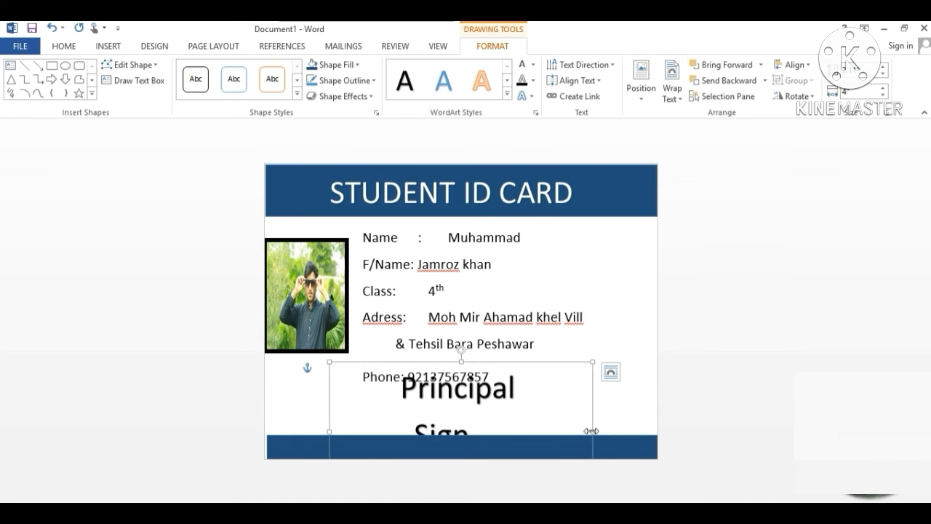
drag(592, 432, 627, 409)
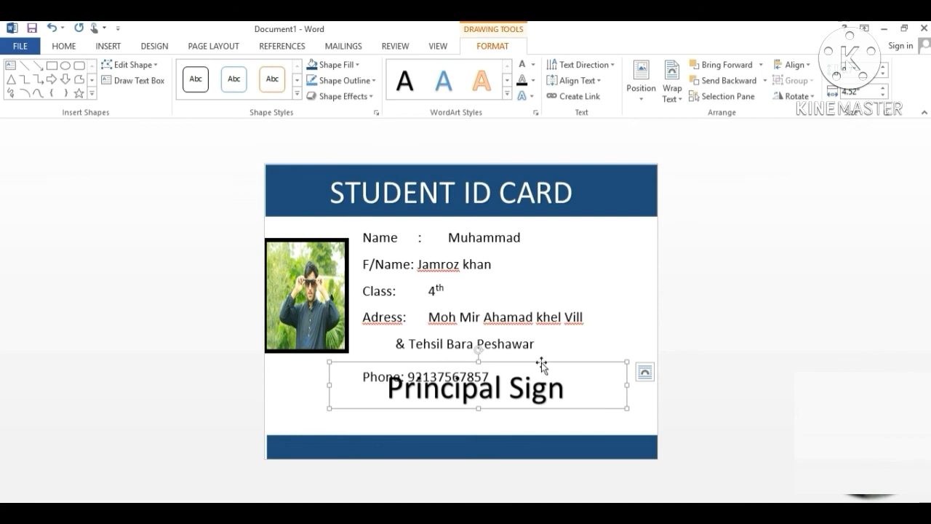
drag(541, 363, 424, 398)
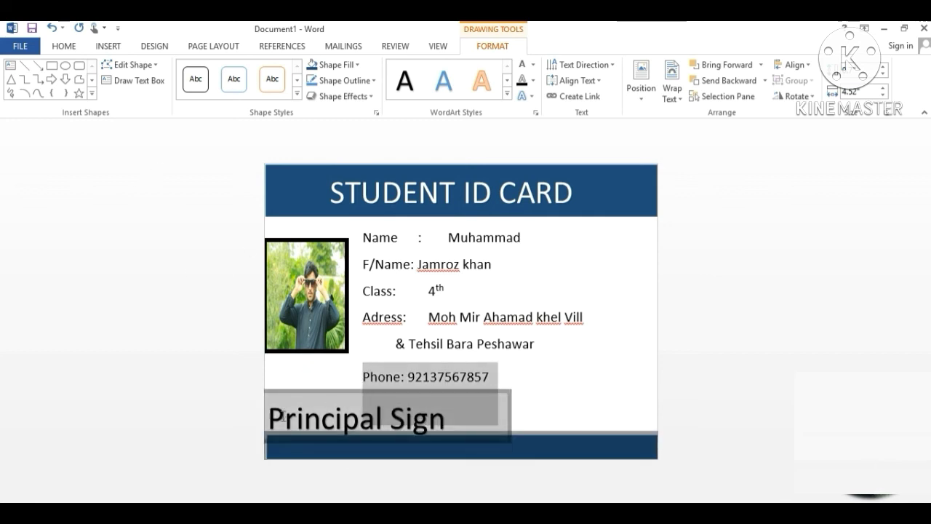
- Resize the Principal Sign text to 16 pt and shift the label toward the card's left edge
click(475, 430)
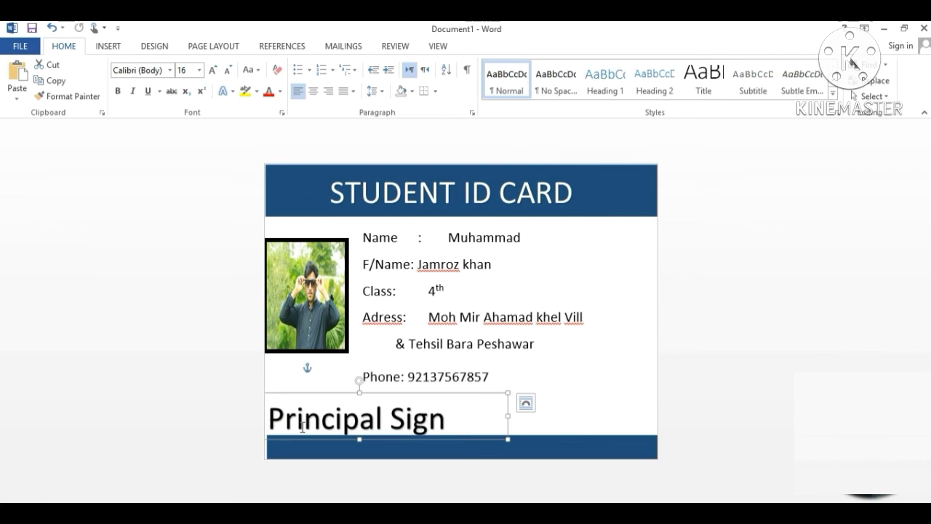
click(267, 423)
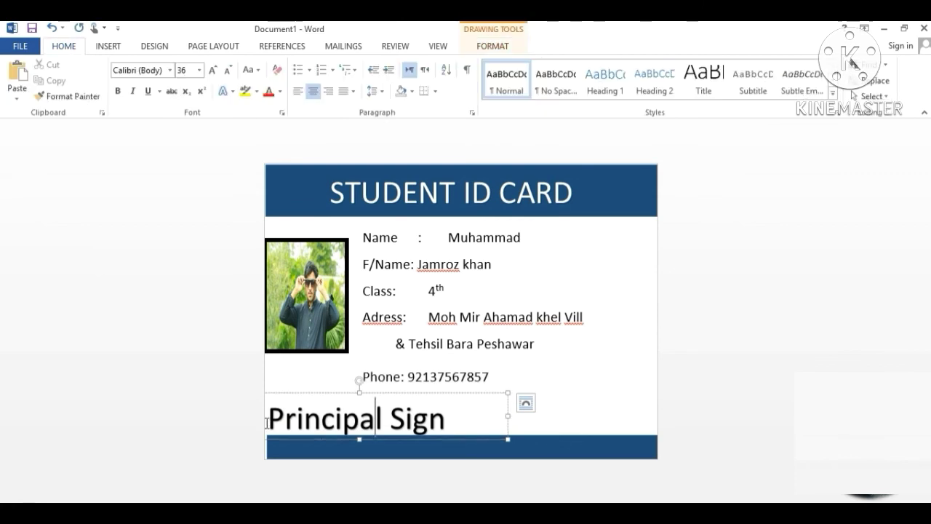
drag(267, 423, 464, 420)
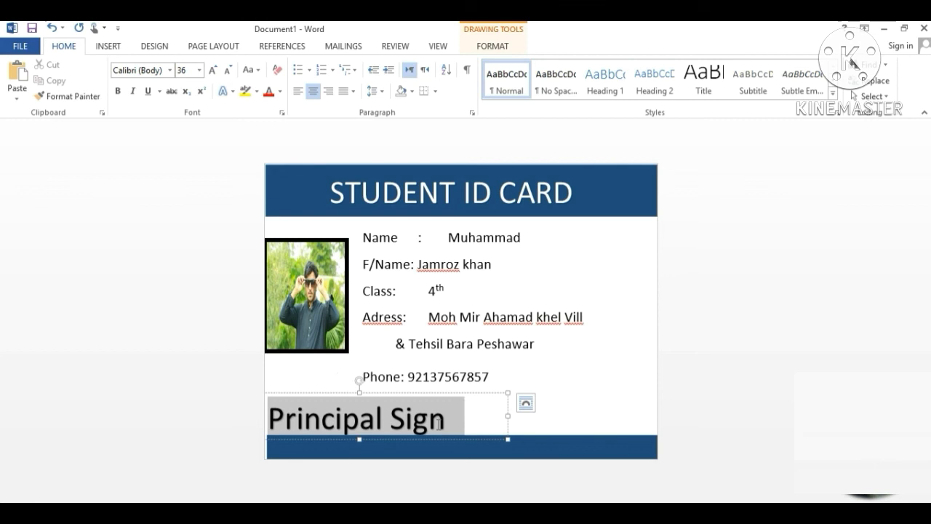
click(201, 71)
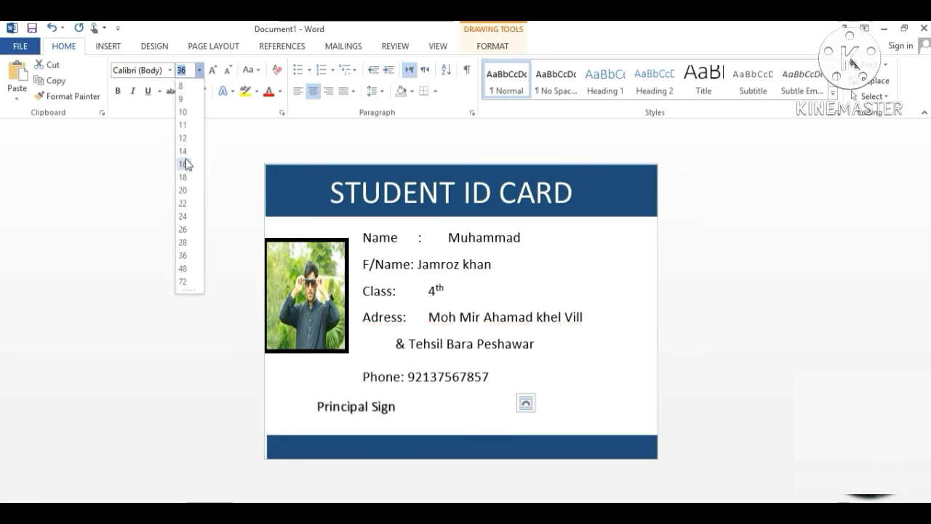
click(186, 164)
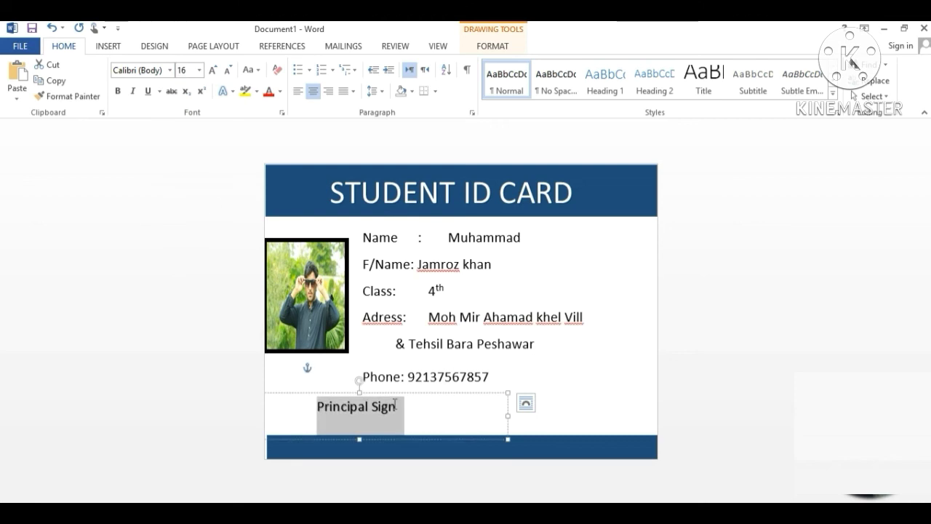
key(End)
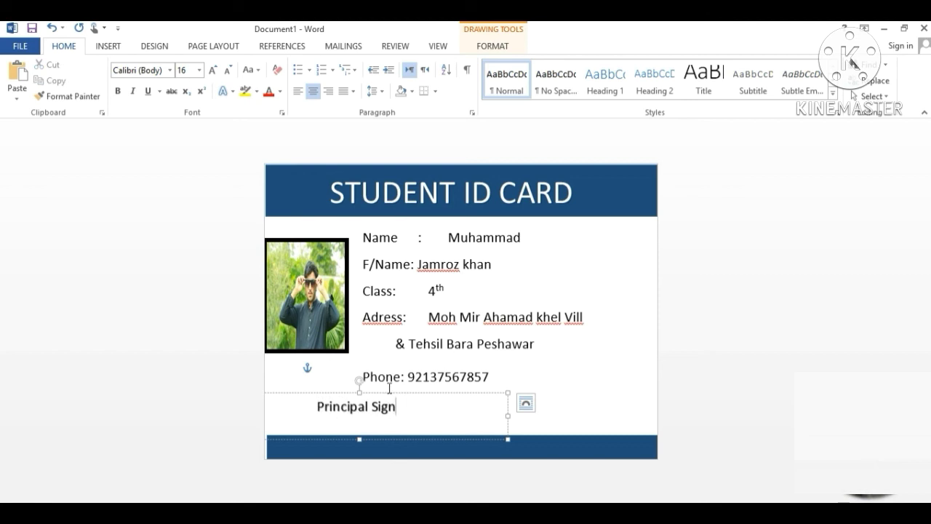
drag(388, 394, 353, 402)
- Tab-align the phone number, second address line, father's name and class value 4th
click(552, 395)
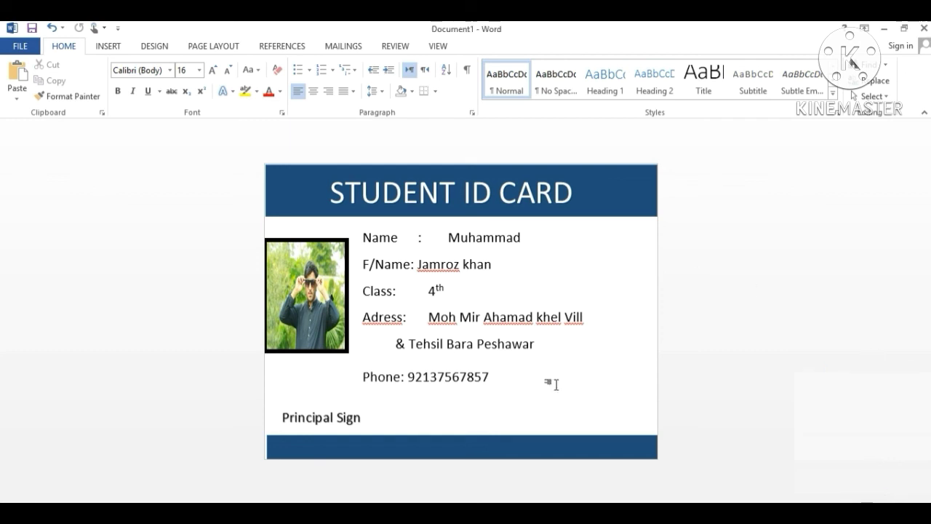
click(410, 384)
key(Tab)
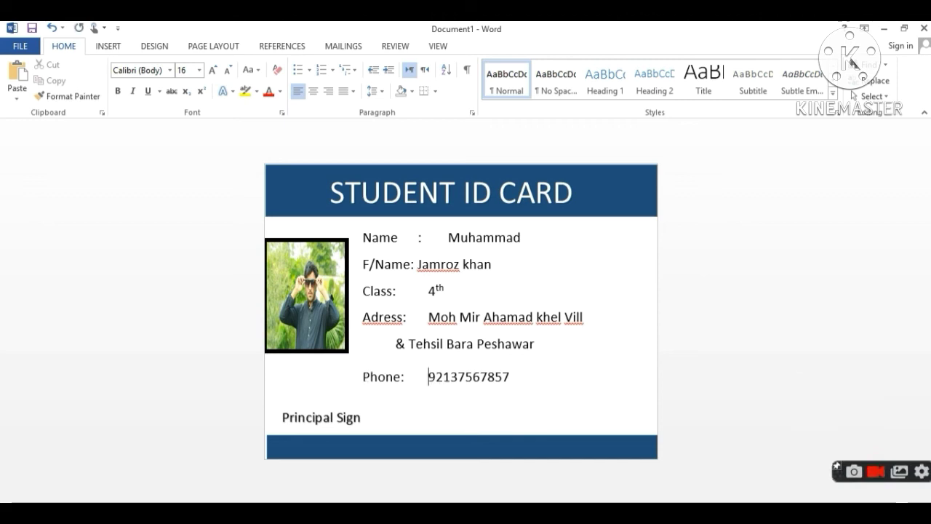
click(392, 346)
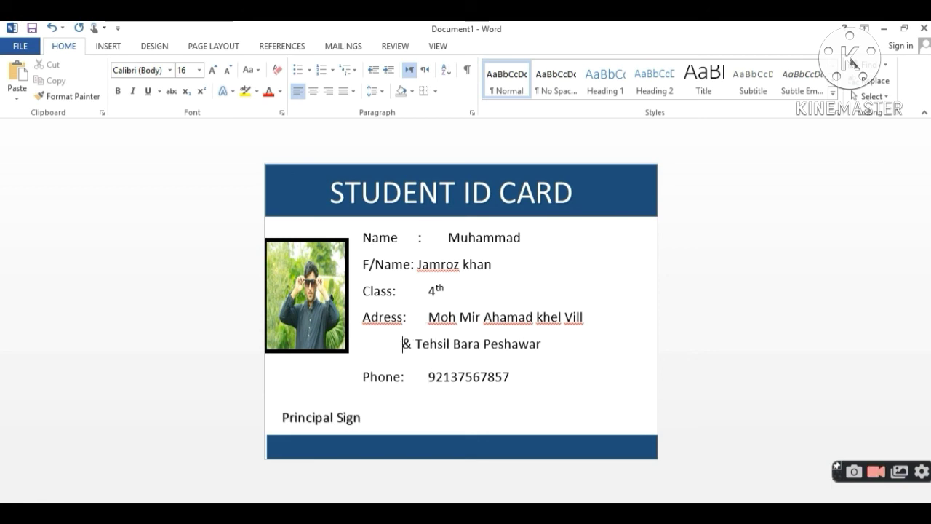
key(Tab)
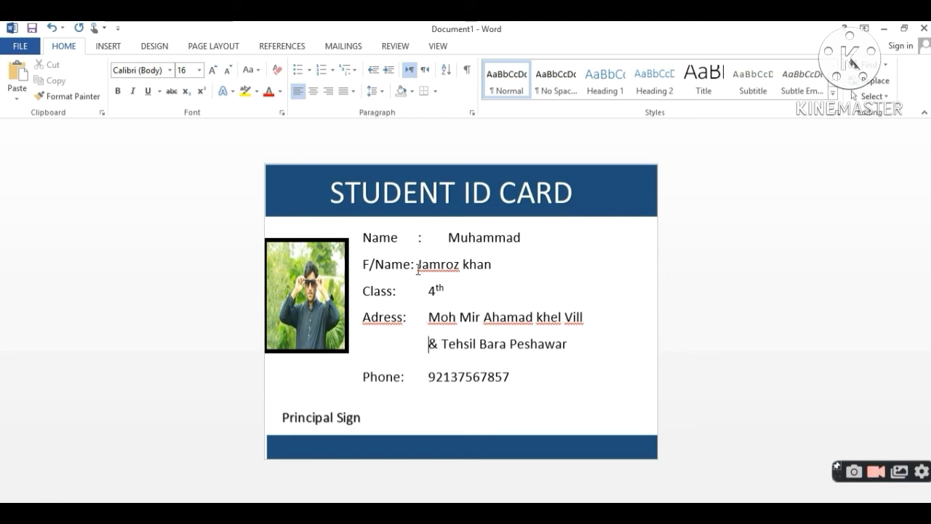
click(415, 264)
key(Tab)
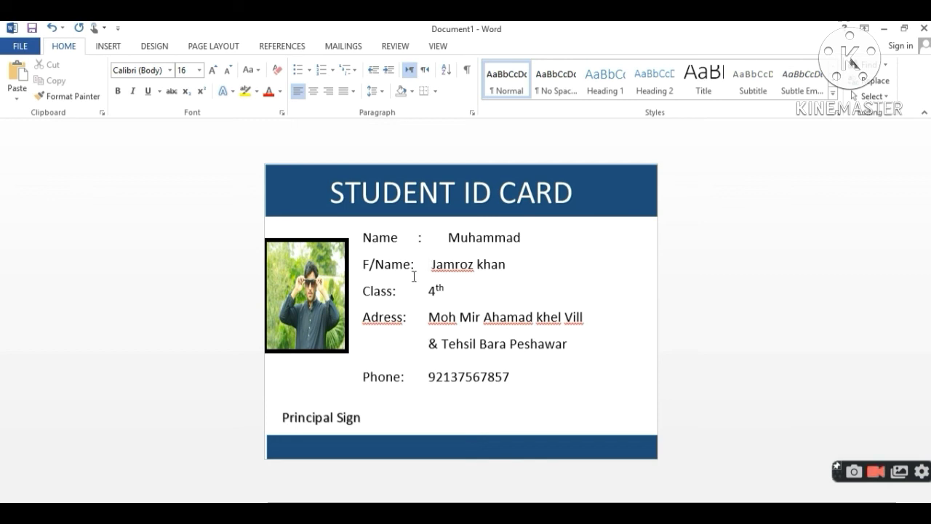
click(418, 289)
key(Tab)
- Complete the student's name by typing the surname after the first name
click(521, 237)
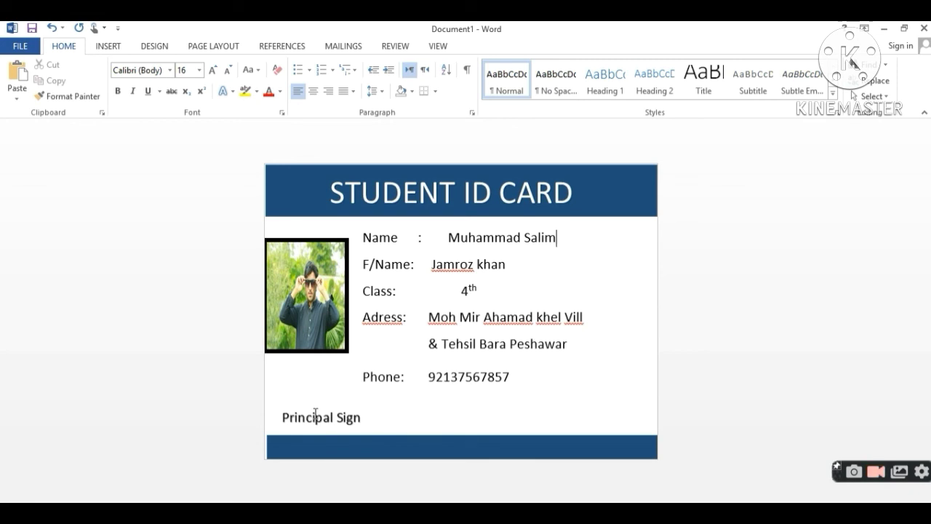
click(525, 343)
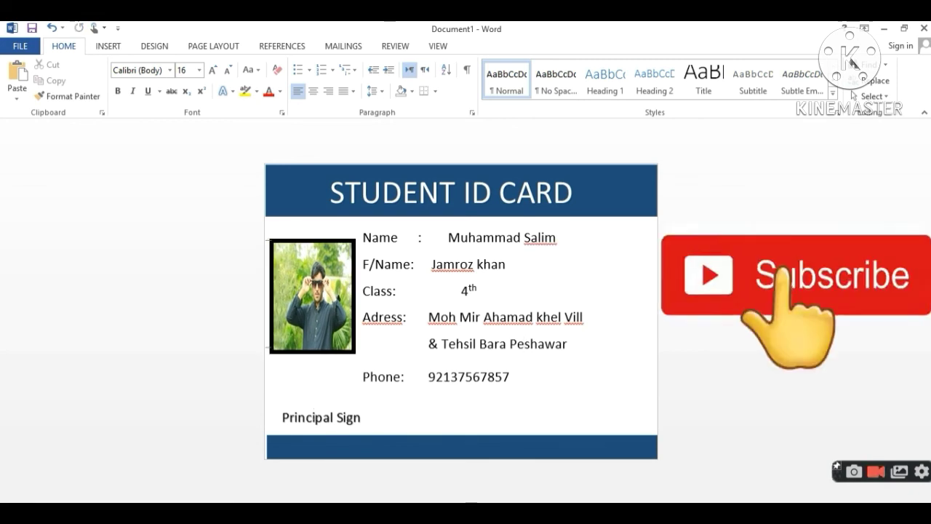